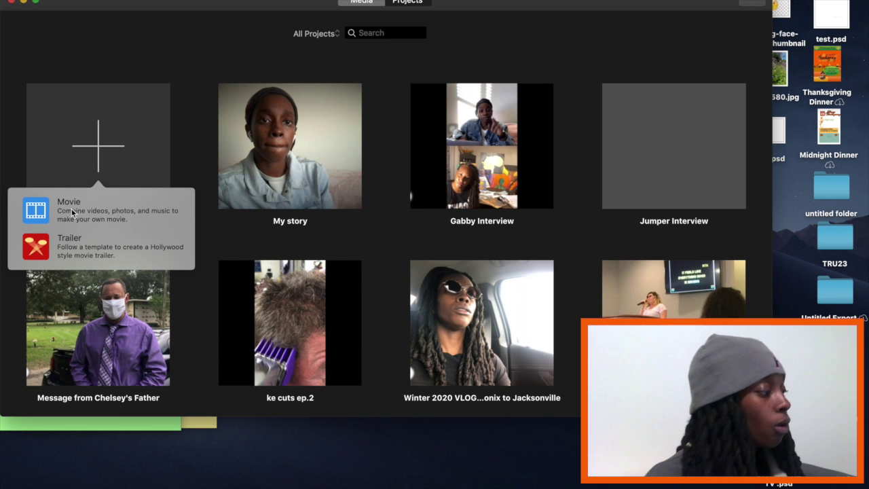
Create a new movie project from the projects overview
{"action": "left_click", "coordinate": [72, 212]}
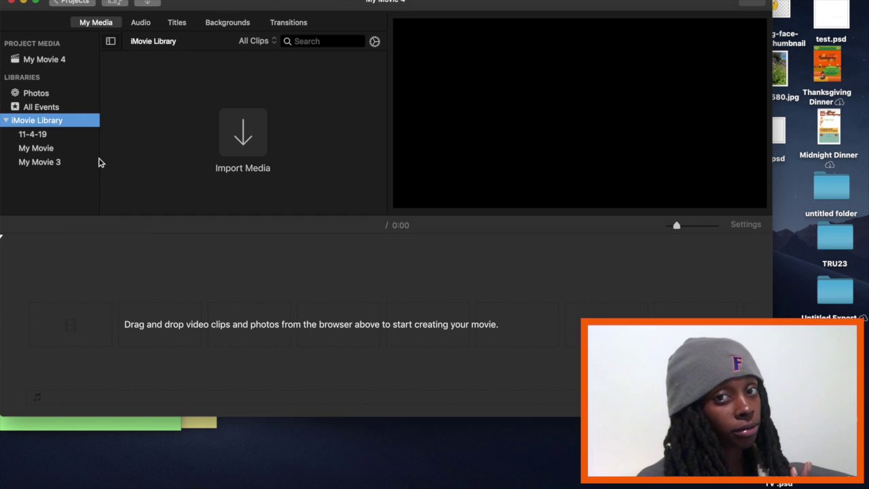
{"action": "left_click", "coordinate": [161, 164]}
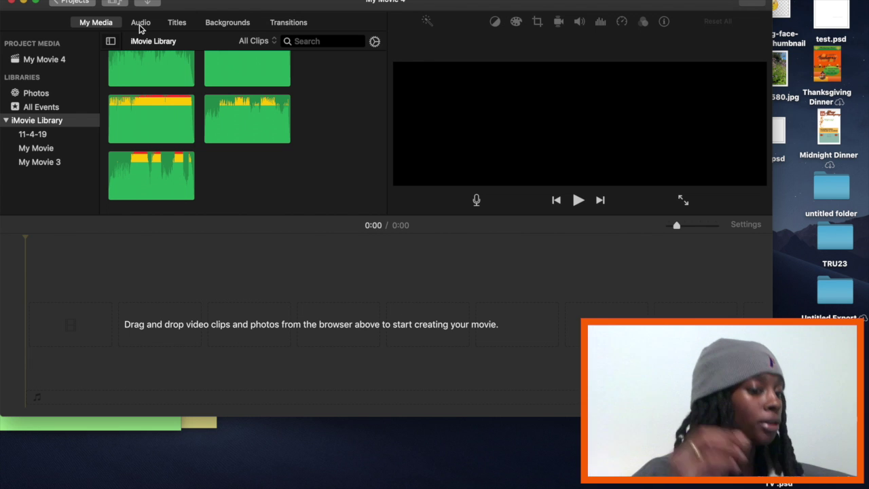
Look through the events in the iMovie Library for clips to use in the new movie
{"action": "scroll", "coordinate": [207, 61], "scroll_direction": "up", "scroll_amount": 10}
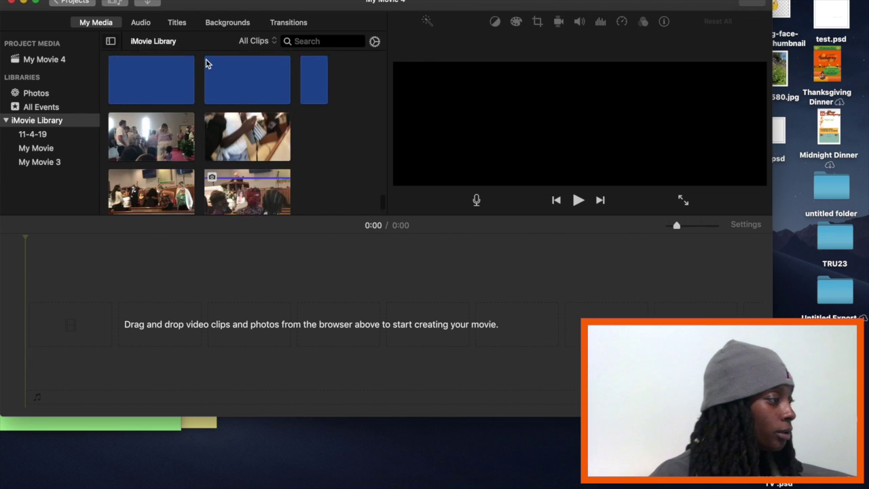
{"action": "scroll", "coordinate": [208, 62], "scroll_direction": "up", "scroll_amount": 10}
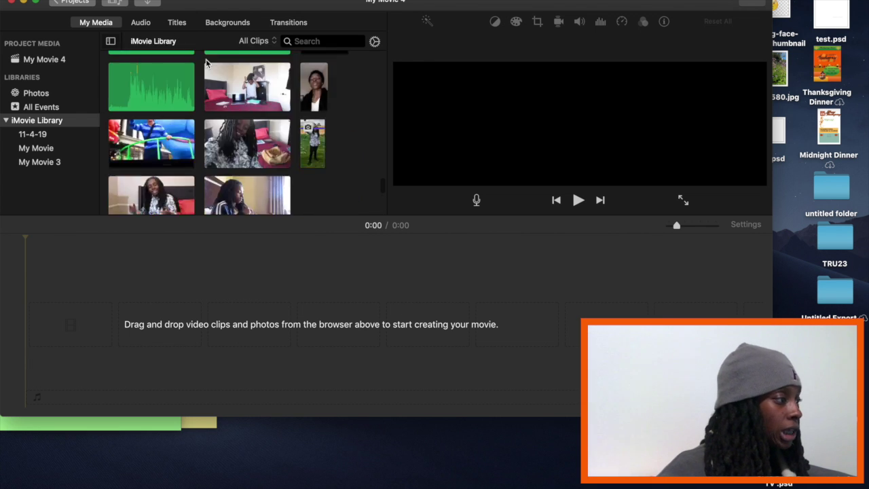
{"action": "scroll", "coordinate": [207, 62], "scroll_direction": "up", "scroll_amount": 10}
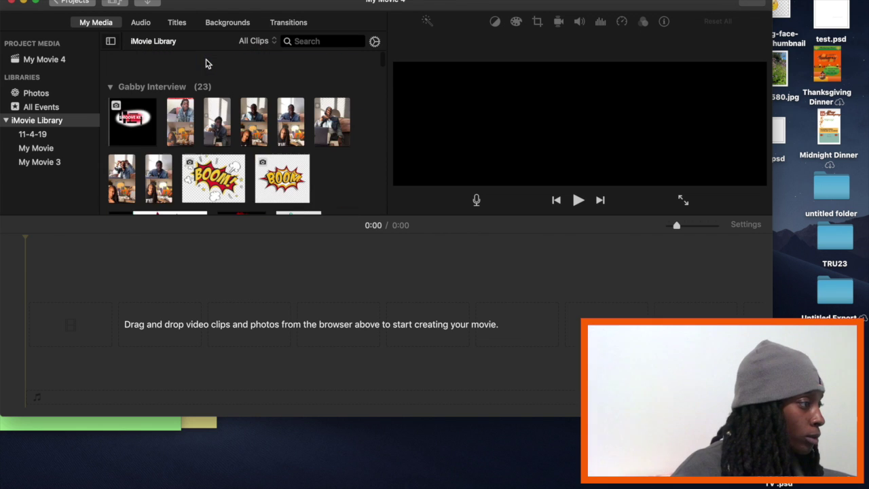
{"action": "scroll", "coordinate": [207, 63], "scroll_direction": "down", "scroll_amount": 15}
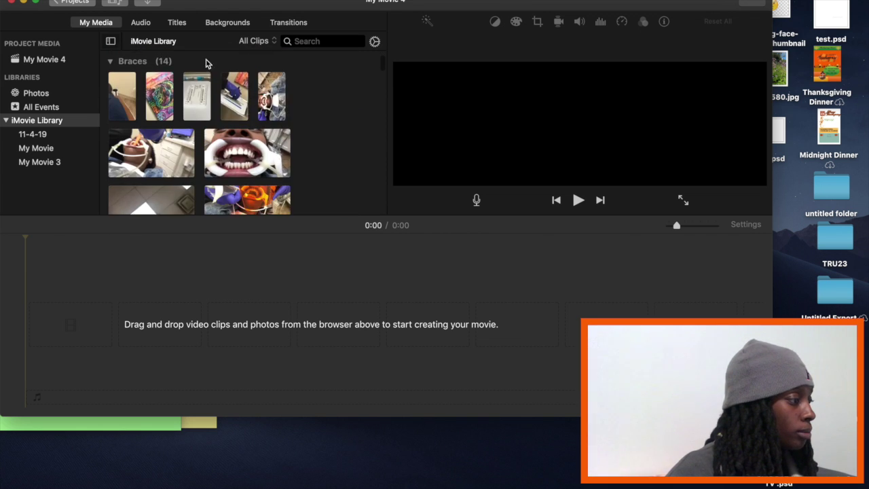
{"action": "scroll", "coordinate": [208, 62], "scroll_direction": "down", "scroll_amount": 15}
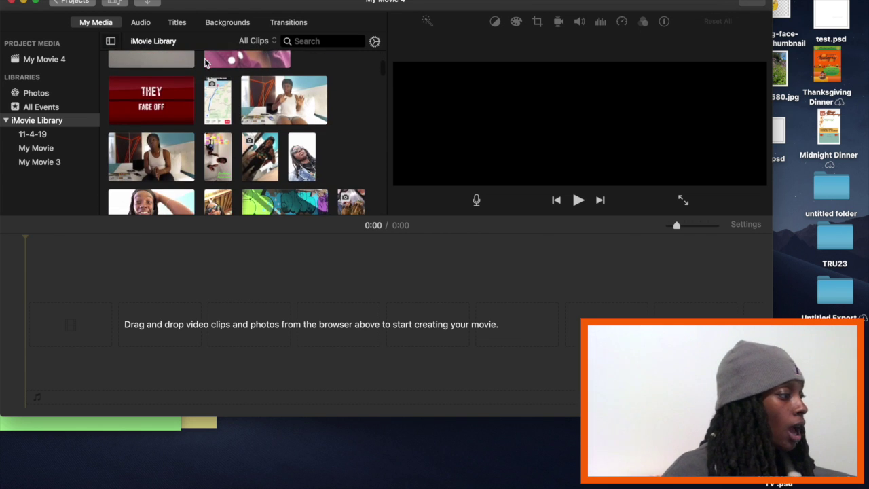
{"action": "scroll", "coordinate": [206, 62], "scroll_direction": "down", "scroll_amount": 15}
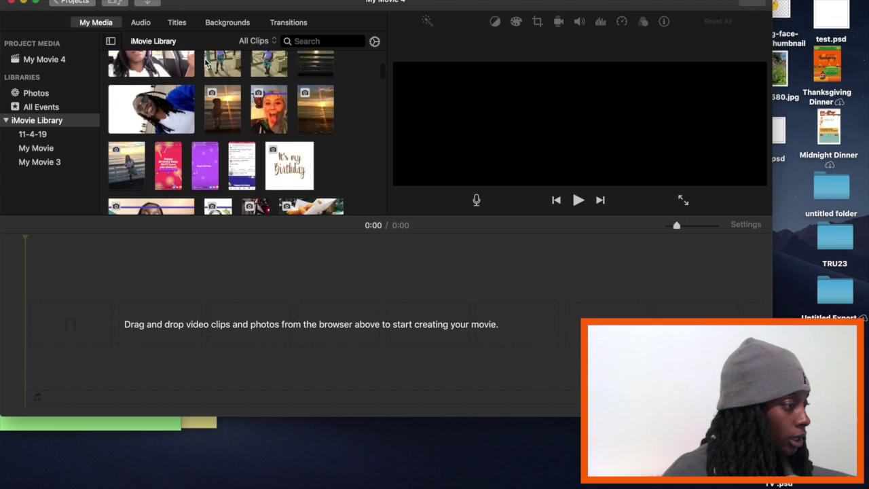
{"action": "scroll", "coordinate": [206, 62], "scroll_direction": "down", "scroll_amount": 15}
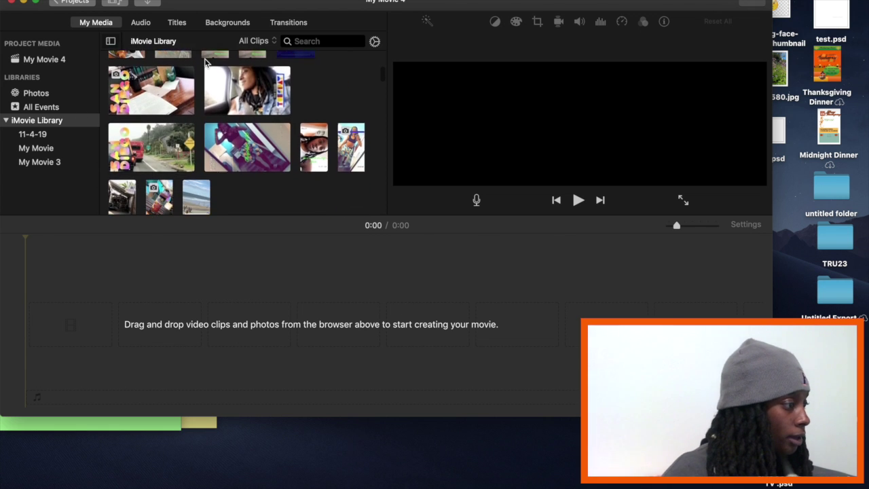
{"action": "scroll", "coordinate": [206, 62], "scroll_direction": "down", "scroll_amount": 15}
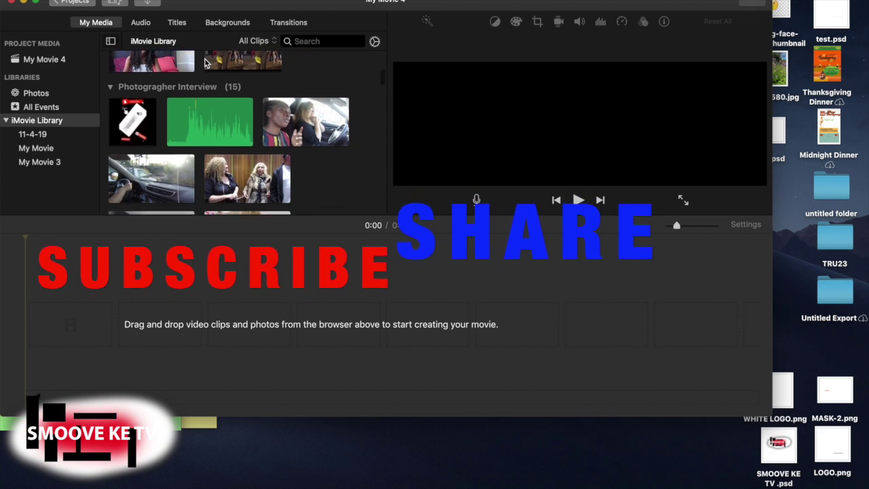
{"action": "scroll", "coordinate": [206, 63], "scroll_direction": "down", "scroll_amount": 15}
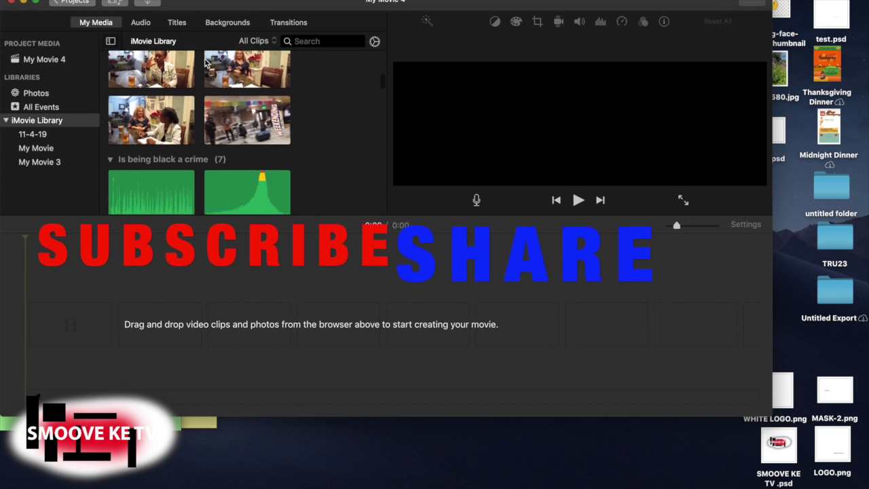
{"action": "scroll", "coordinate": [206, 62], "scroll_direction": "down", "scroll_amount": 15}
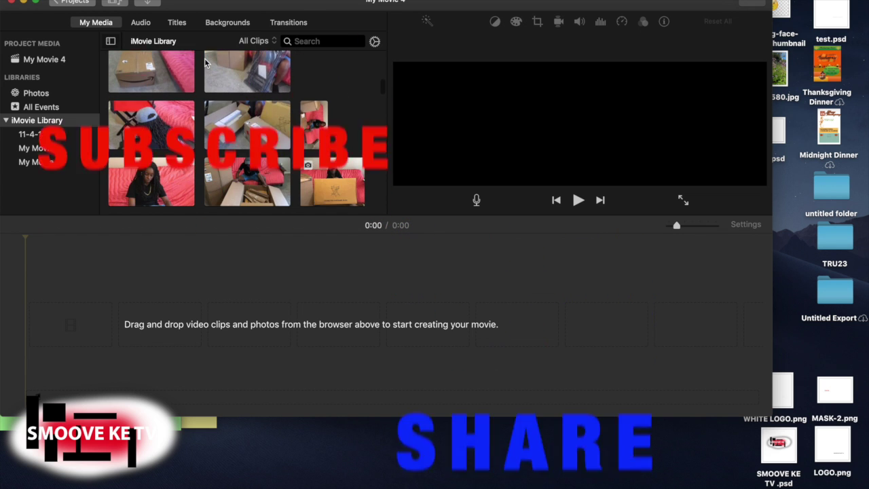
{"action": "scroll", "coordinate": [206, 63], "scroll_direction": "down", "scroll_amount": 15}
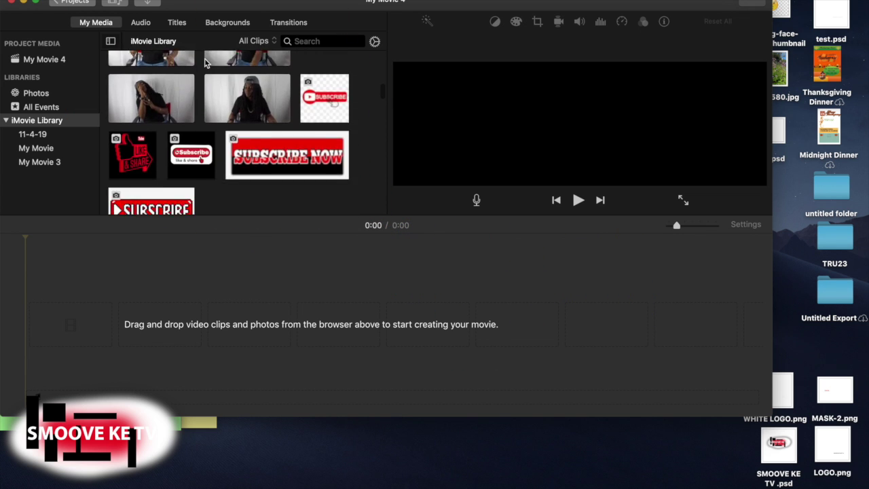
{"action": "scroll", "coordinate": [206, 62], "scroll_direction": "down", "scroll_amount": 15}
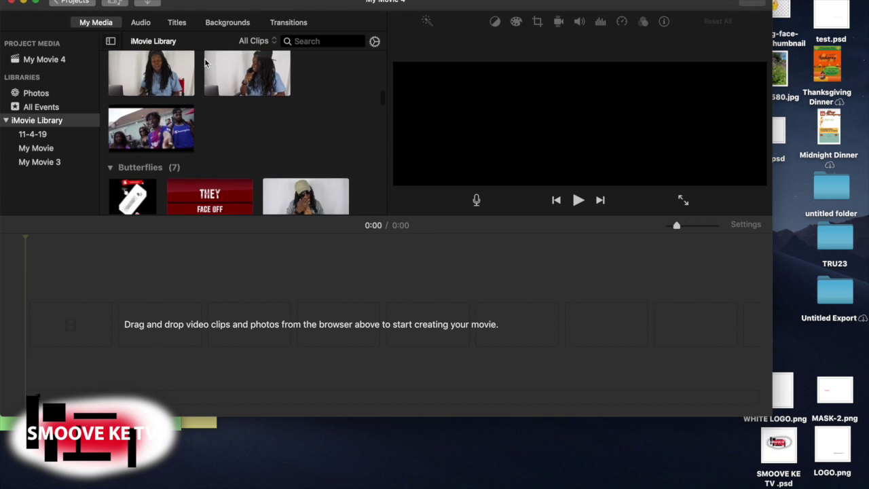
{"action": "scroll", "coordinate": [206, 62], "scroll_direction": "down", "scroll_amount": 15}
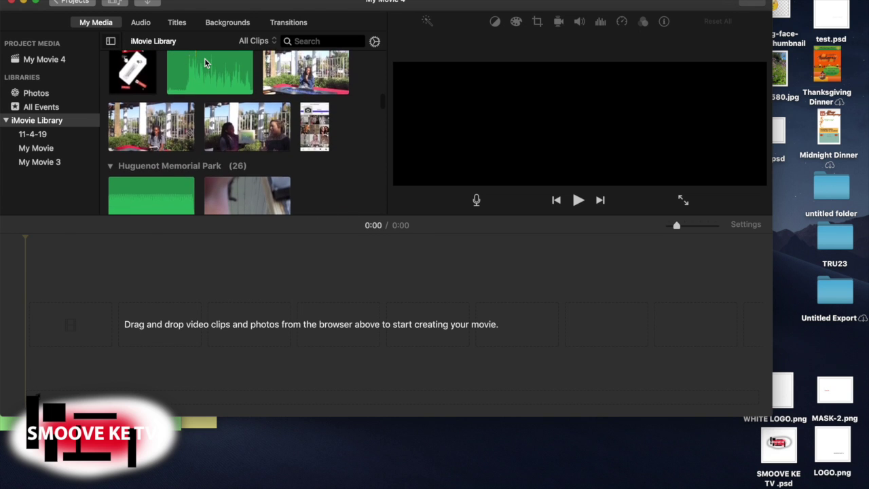
{"action": "scroll", "coordinate": [206, 63], "scroll_direction": "down", "scroll_amount": 15}
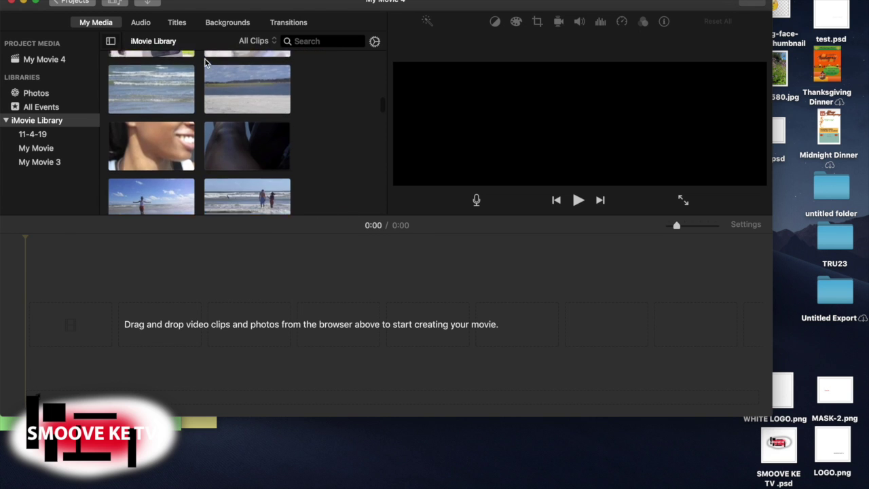
{"action": "scroll", "coordinate": [205, 62], "scroll_direction": "down", "scroll_amount": 15}
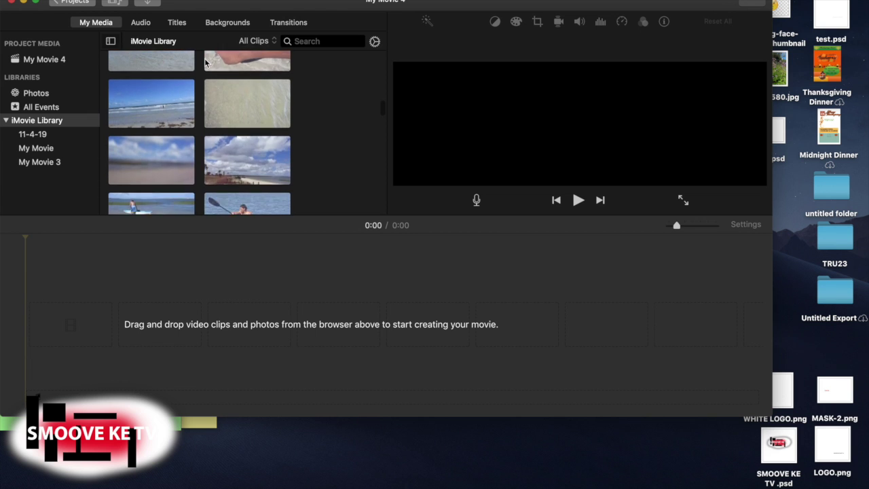
{"action": "scroll", "coordinate": [206, 62], "scroll_direction": "down", "scroll_amount": 5}
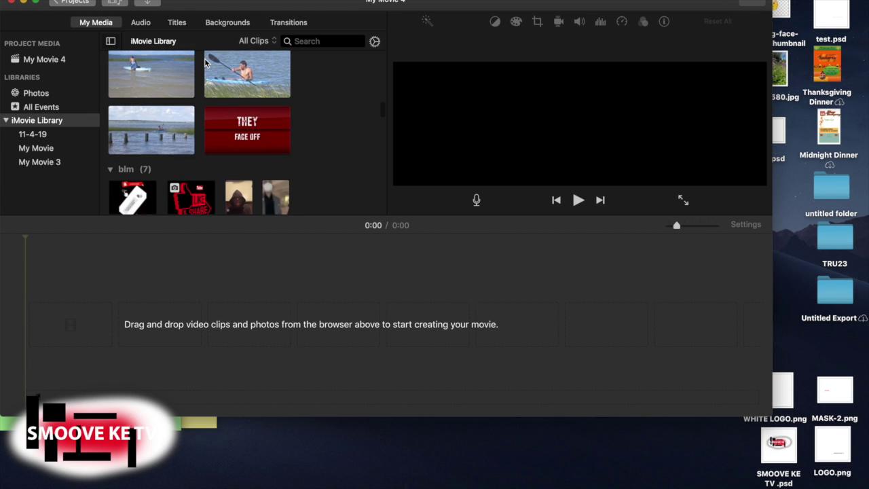
{"action": "scroll", "coordinate": [206, 62], "scroll_direction": "down", "scroll_amount": 20}
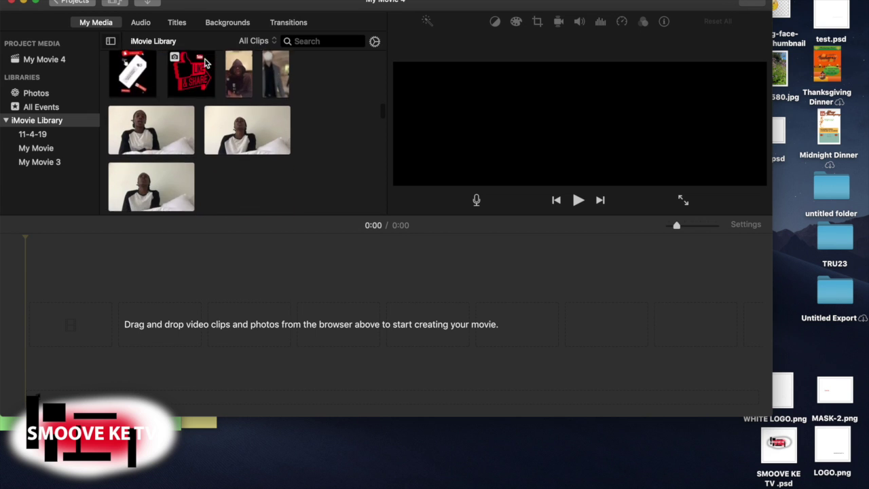
{"action": "scroll", "coordinate": [206, 63], "scroll_direction": "down", "scroll_amount": 5}
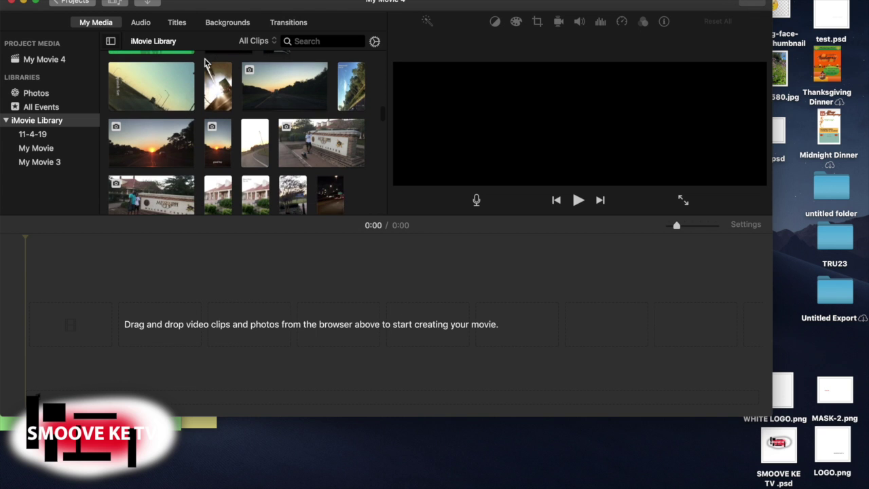
{"action": "scroll", "coordinate": [205, 62], "scroll_direction": "down", "scroll_amount": 5}
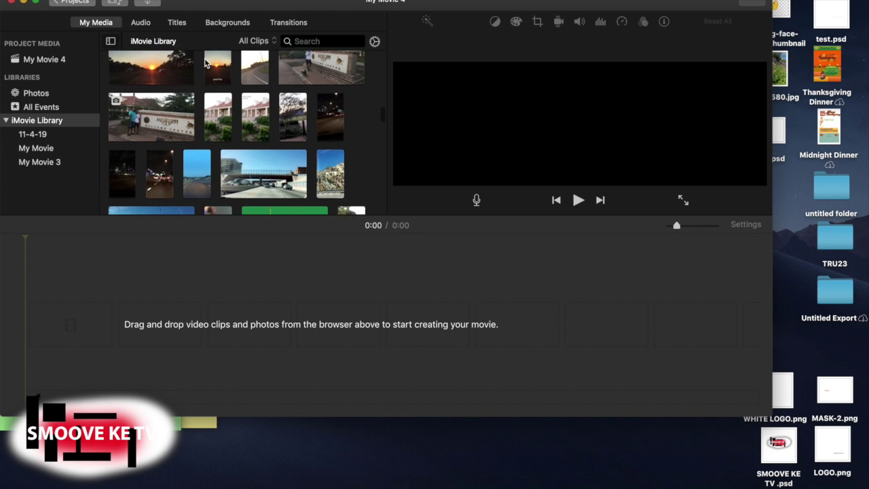
{"action": "scroll", "coordinate": [206, 62], "scroll_direction": "down", "scroll_amount": 5}
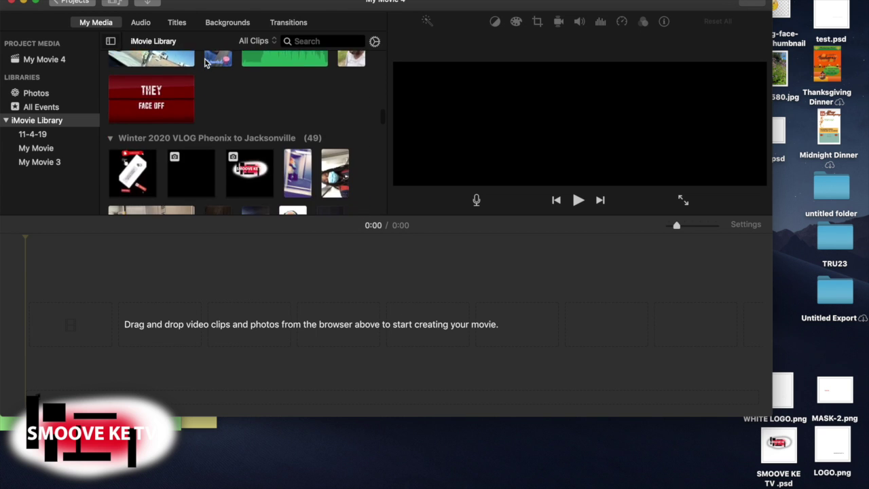
{"action": "scroll", "coordinate": [205, 62], "scroll_direction": "down", "scroll_amount": 5}
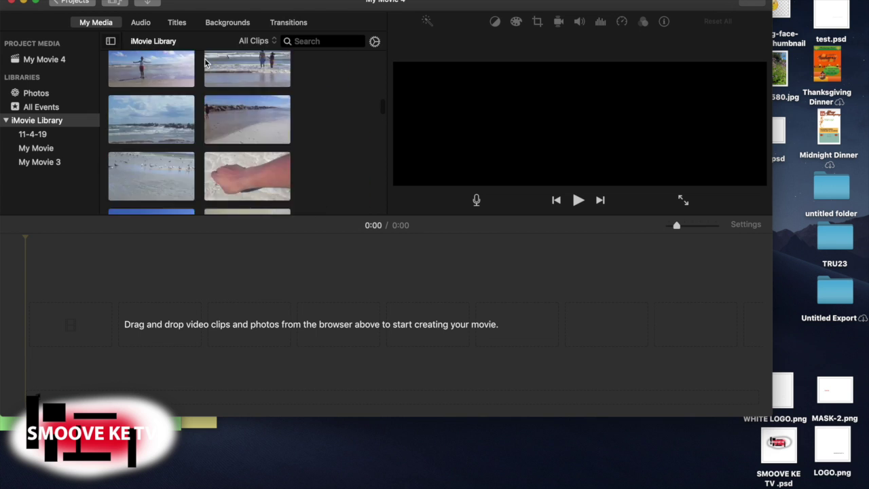
{"action": "scroll", "coordinate": [205, 62], "scroll_direction": "down", "scroll_amount": 5}
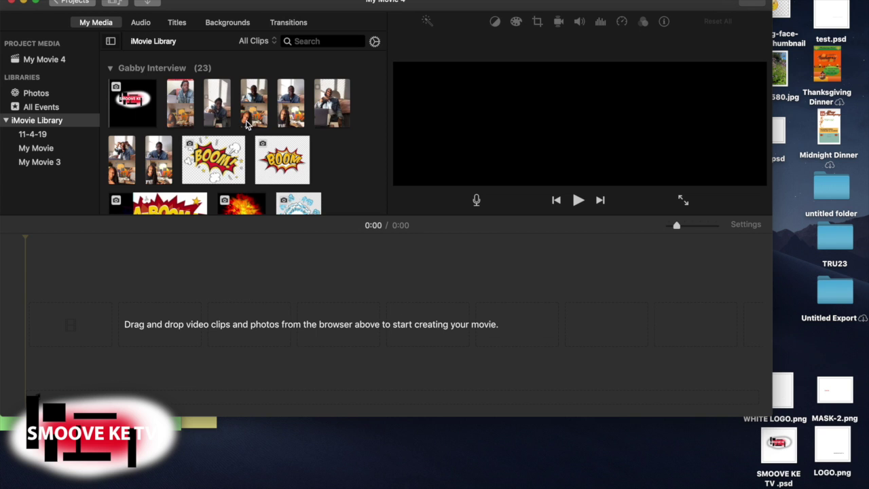
{"action": "scroll", "coordinate": [247, 123], "scroll_direction": "down", "scroll_amount": 10}
{"action": "scroll", "coordinate": [246, 123], "scroll_direction": "down", "scroll_amount": 10}
{"action": "scroll", "coordinate": [247, 123], "scroll_direction": "down", "scroll_amount": 5}
{"action": "scroll", "coordinate": [247, 123], "scroll_direction": "down", "scroll_amount": 10}
{"action": "scroll", "coordinate": [247, 123], "scroll_direction": "down", "scroll_amount": 10}
{"action": "scroll", "coordinate": [247, 123], "scroll_direction": "down", "scroll_amount": 10}
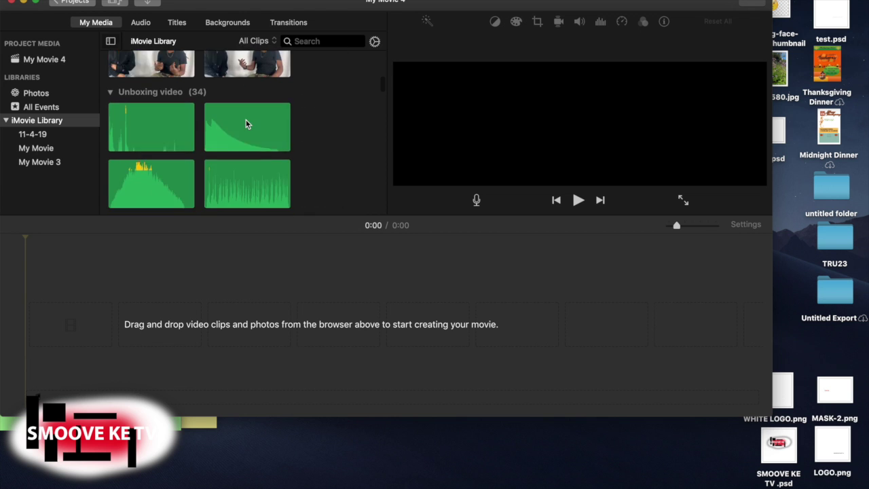
{"action": "scroll", "coordinate": [246, 123], "scroll_direction": "down", "scroll_amount": 10}
{"action": "scroll", "coordinate": [245, 122], "scroll_direction": "down", "scroll_amount": 10}
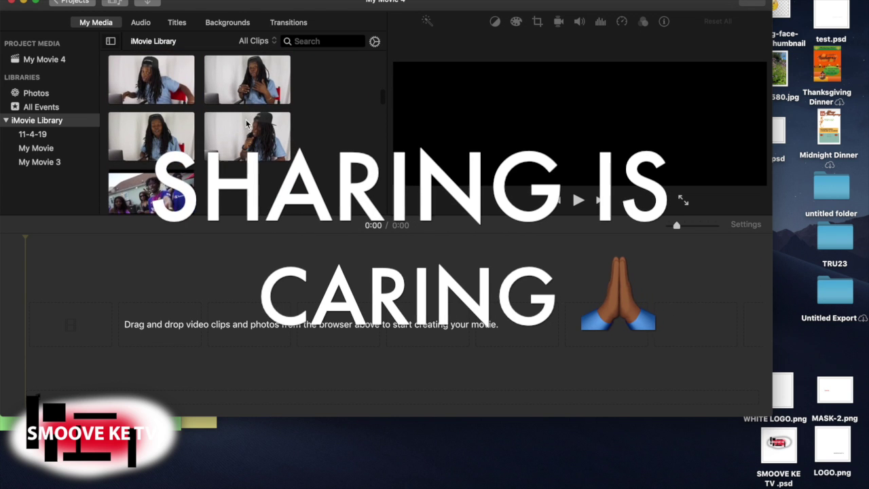
{"action": "scroll", "coordinate": [246, 123], "scroll_direction": "down", "scroll_amount": 10}
{"action": "scroll", "coordinate": [245, 123], "scroll_direction": "down", "scroll_amount": 10}
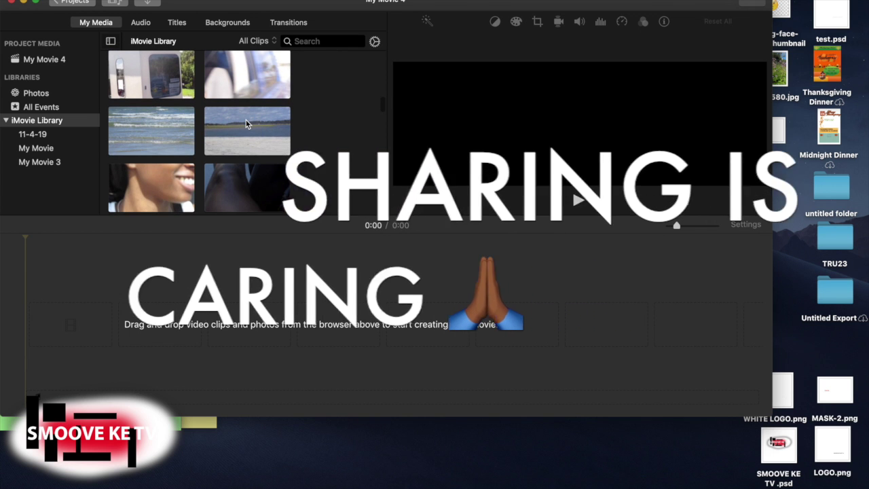
Add the 2.3-minute ocean waves clip to the empty timeline, followed by the 1.6-minute sandy shoreline clip beside it
{"action": "scroll", "coordinate": [228, 118], "scroll_direction": "up", "scroll_amount": 3}
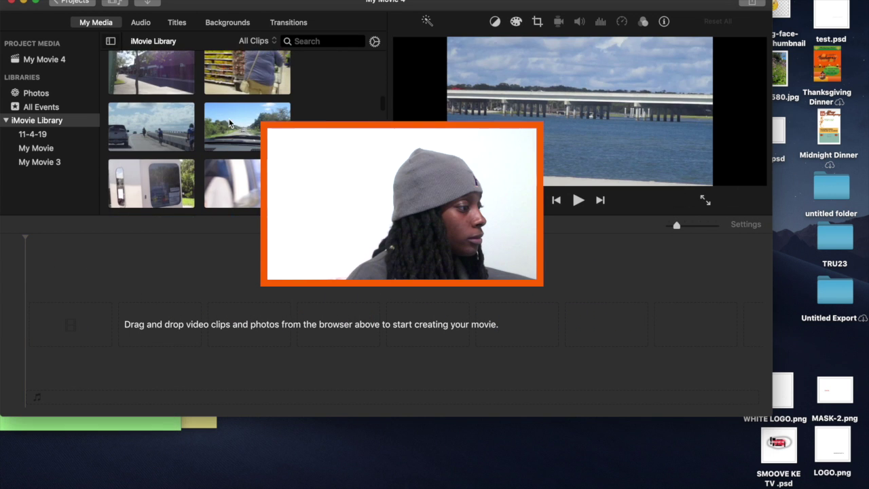
{"action": "scroll", "coordinate": [229, 118], "scroll_direction": "down", "scroll_amount": 4}
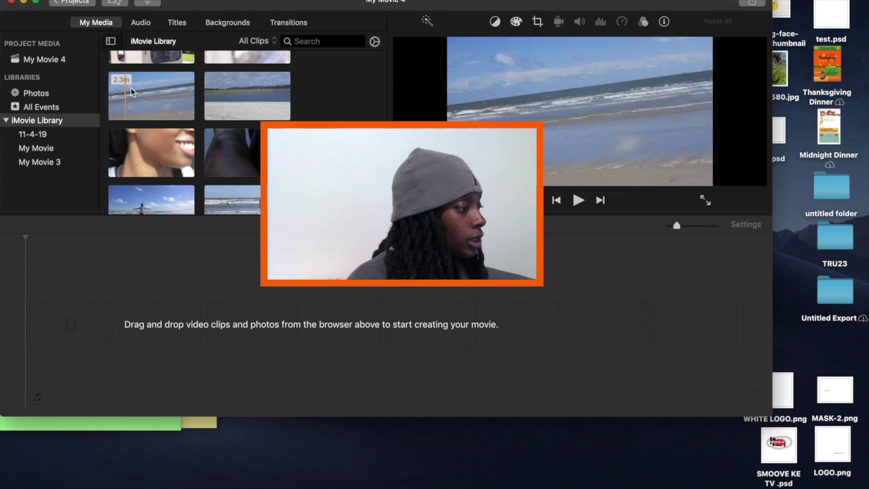
{"action": "left_click_drag", "start_coordinate": [133, 88], "coordinate": [74, 314]}
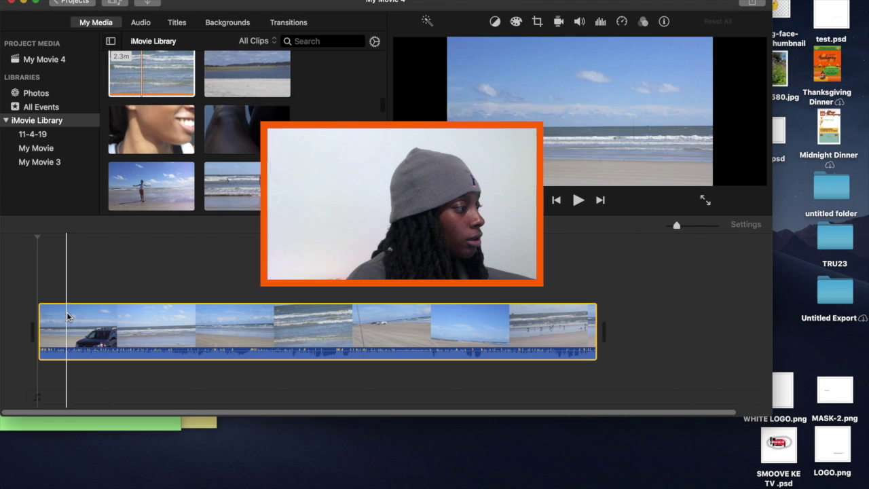
{"action": "left_click", "coordinate": [262, 72]}
{"action": "left_click_drag", "start_coordinate": [247, 73], "coordinate": [604, 327]}
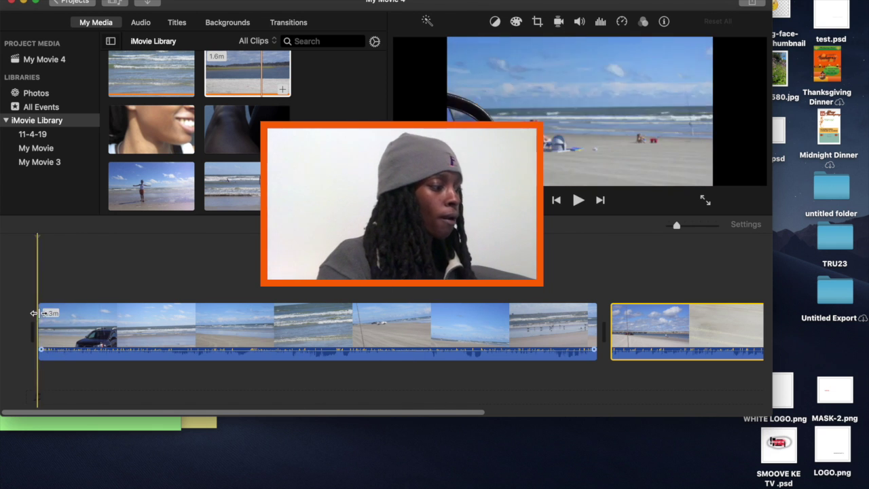
Skim through the two beach clips in the timeline to review their footage
{"action": "left_click", "coordinate": [73, 314]}
{"action": "left_click_drag", "start_coordinate": [97, 316], "coordinate": [363, 332]}
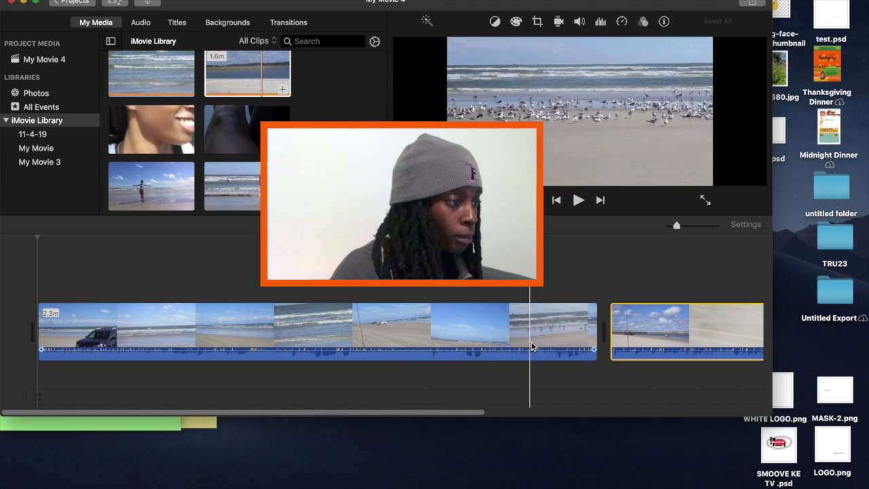
{"action": "left_click_drag", "start_coordinate": [543, 348], "coordinate": [599, 358]}
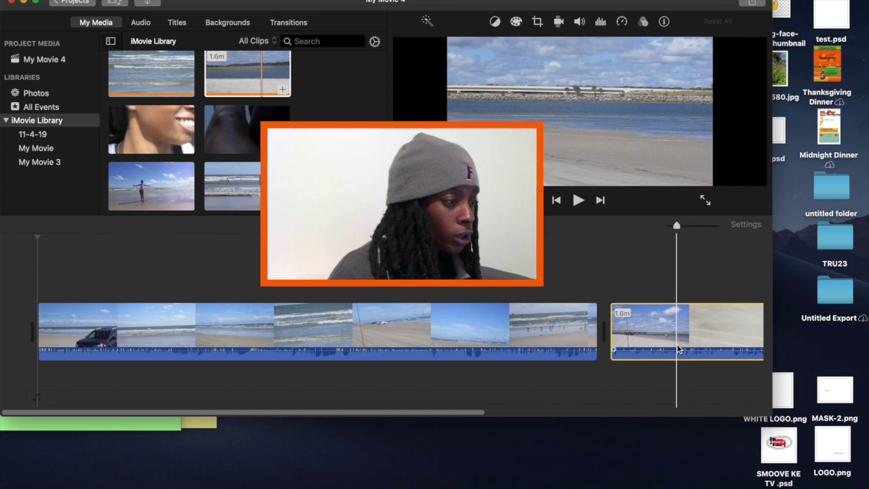
{"action": "scroll", "coordinate": [677, 348], "scroll_direction": "right", "scroll_amount": 5}
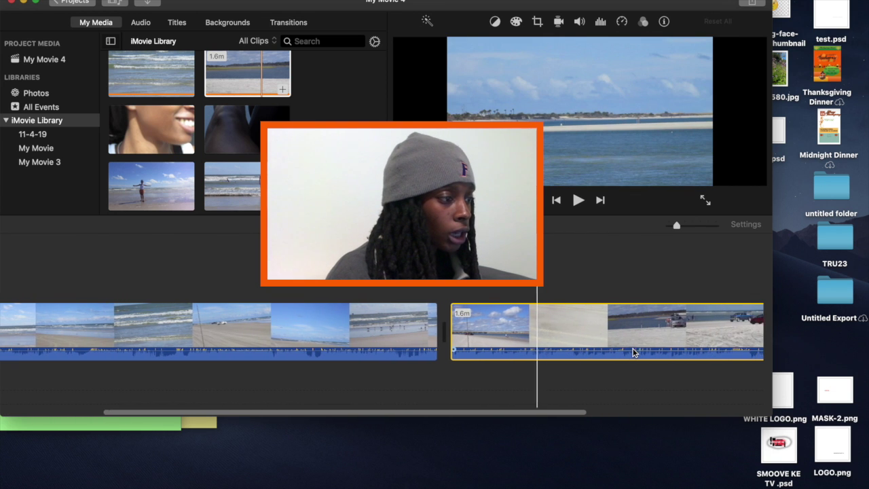
{"action": "scroll", "coordinate": [633, 353], "scroll_direction": "right", "scroll_amount": 4}
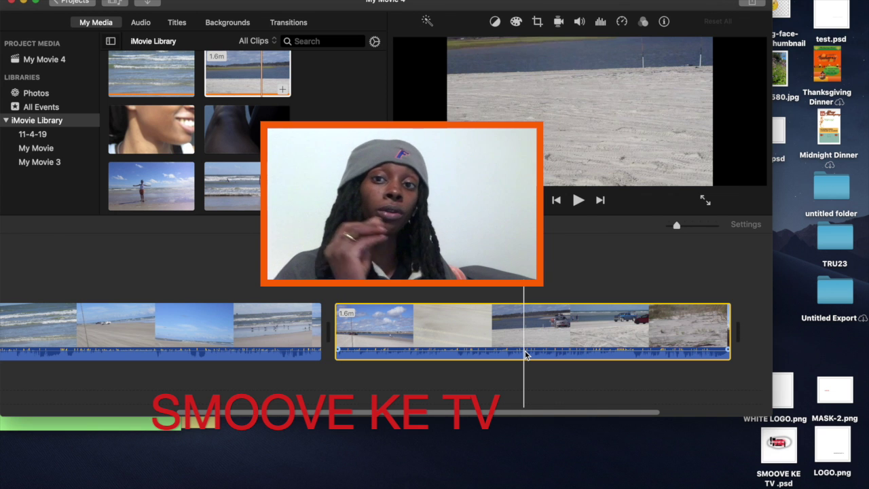
Play the 2.3-minute beach clip from the beginning of the timeline to check its sound, and stop after the opening part
{"action": "scroll", "coordinate": [94, 348], "scroll_direction": "left", "scroll_amount": 8}
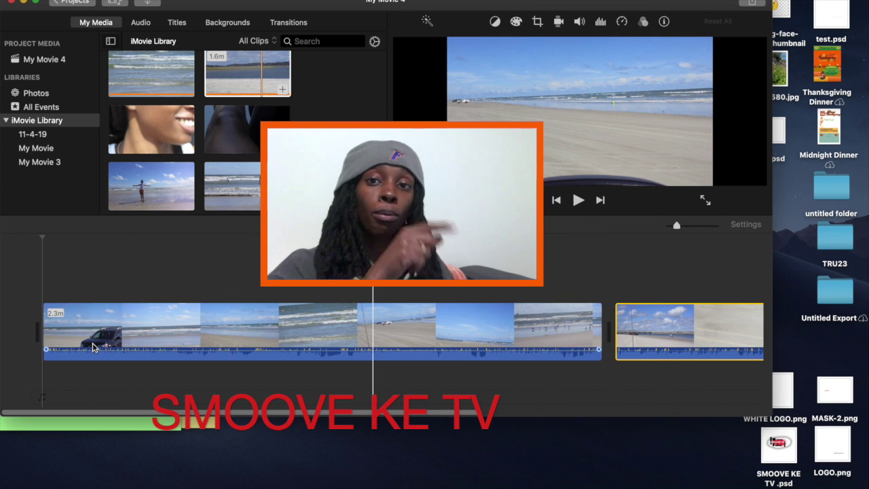
{"action": "left_click", "coordinate": [68, 364]}
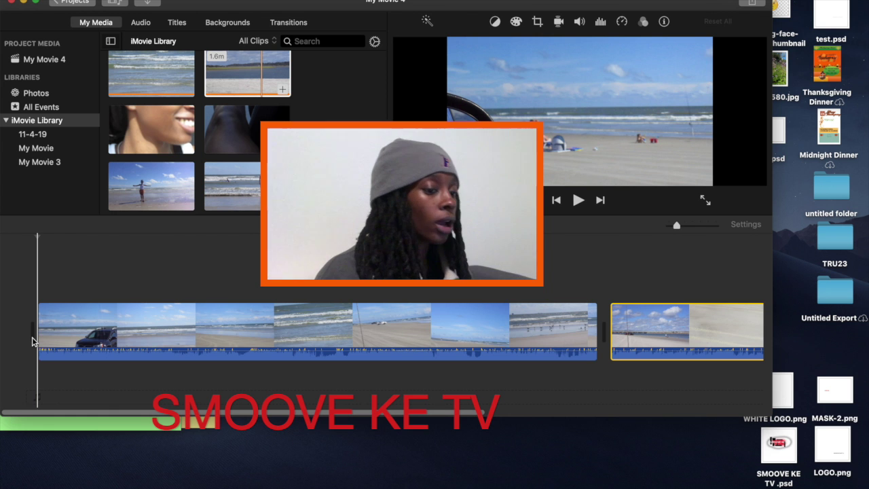
{"action": "key", "text": "space"}
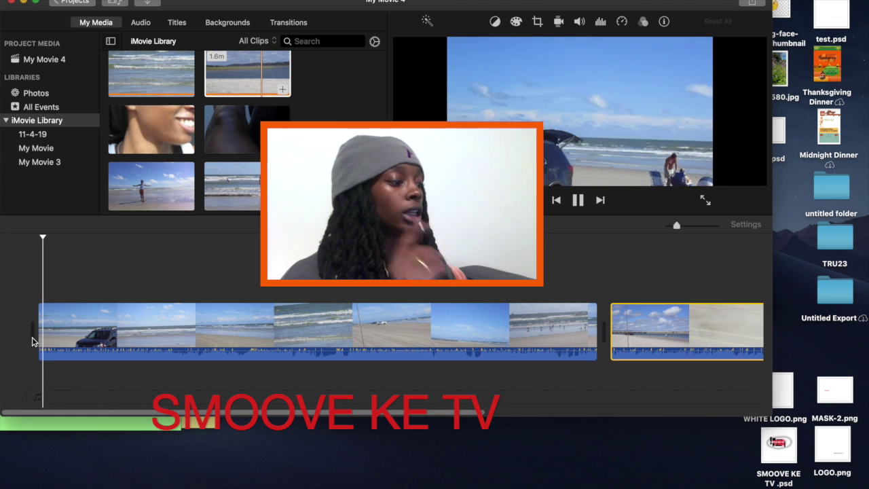
{"action": "key", "text": "F12"}
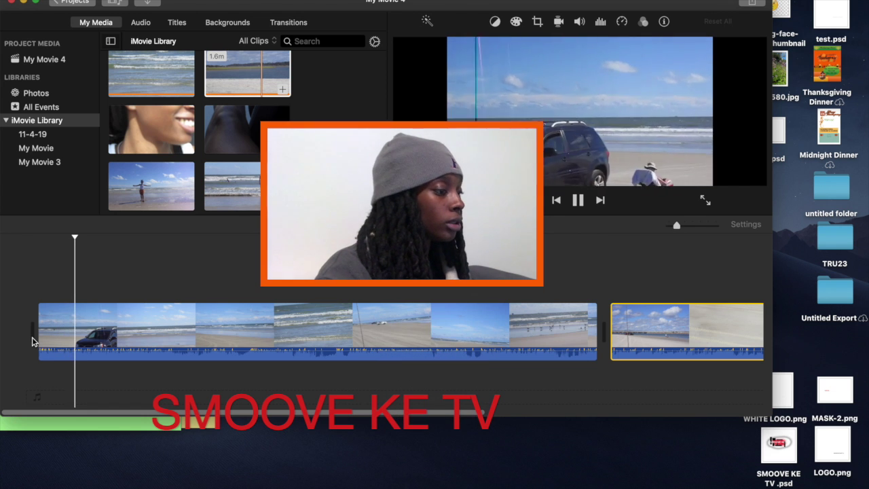
{"action": "key", "text": "F12"}
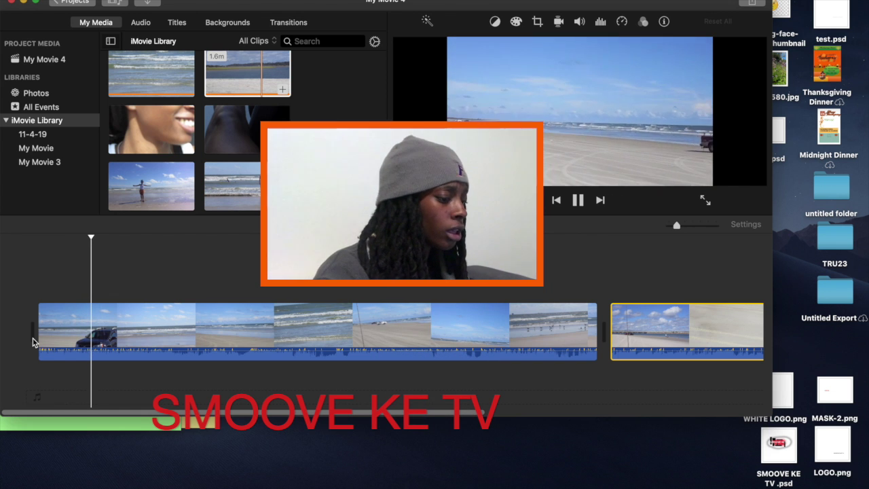
{"action": "key", "text": "space"}
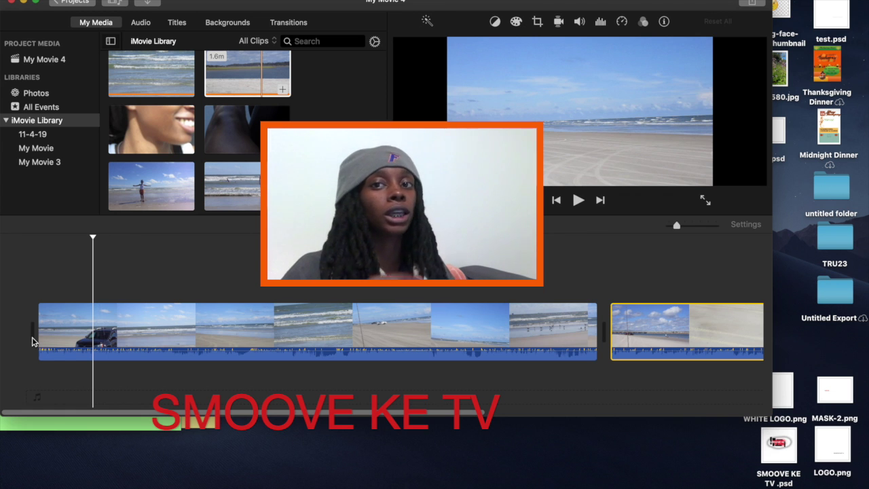
Set the 2.3-minute beach clip's volume to 90%
{"action": "left_click", "coordinate": [86, 346]}
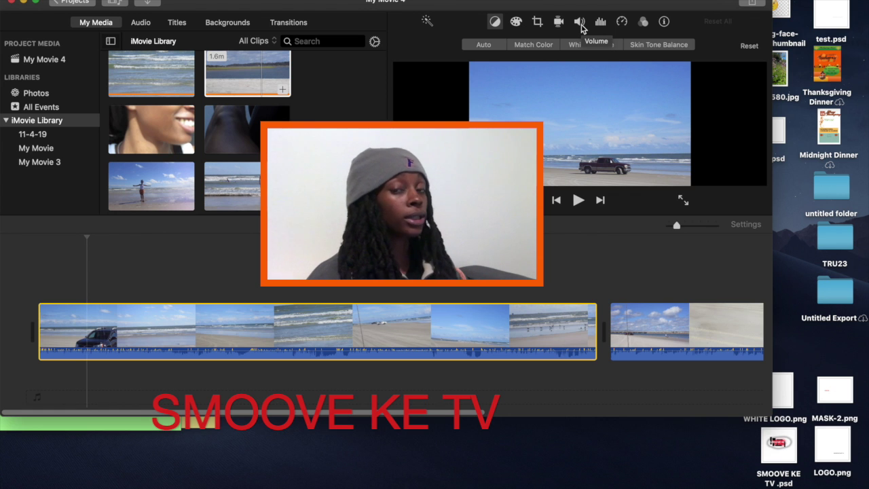
{"action": "left_click", "coordinate": [579, 22]}
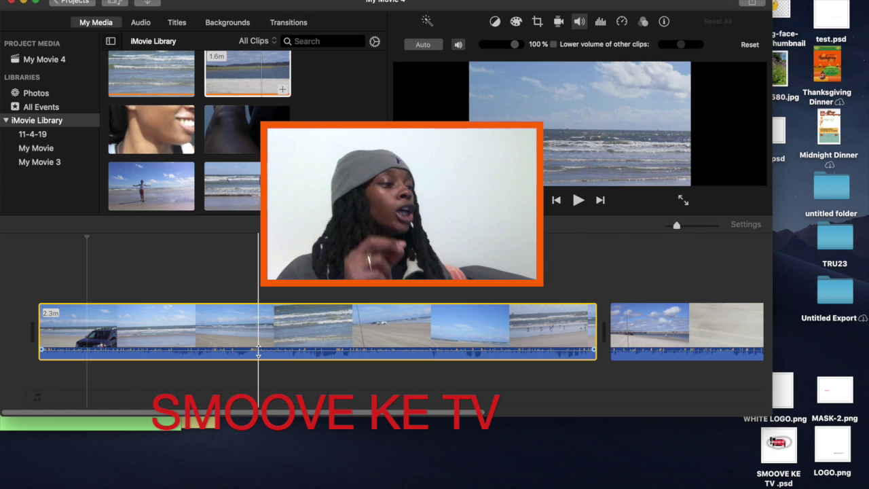
{"action": "mouse_move", "coordinate": [258, 350]}
{"action": "left_mouse_down"}
{"action": "mouse_move", "coordinate": [257, 358]}
{"action": "mouse_move", "coordinate": [258, 350]}
{"action": "left_mouse_up"}
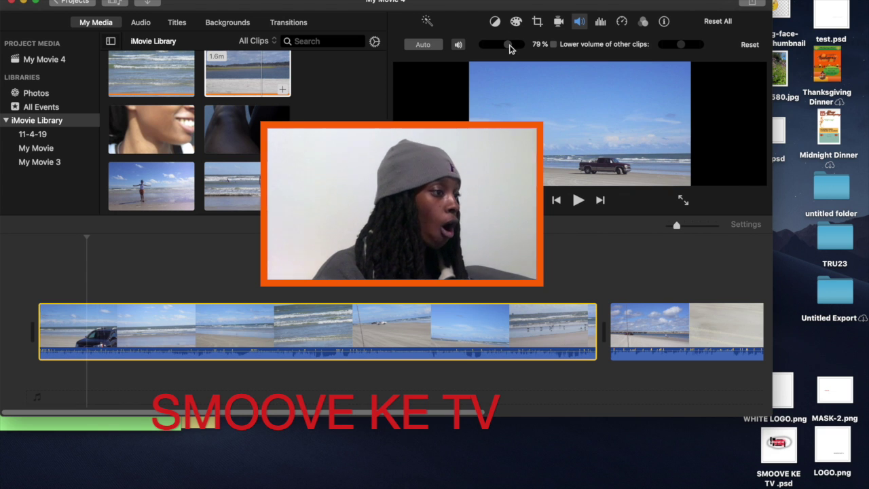
{"action": "left_click_drag", "start_coordinate": [500, 46], "coordinate": [513, 48]}
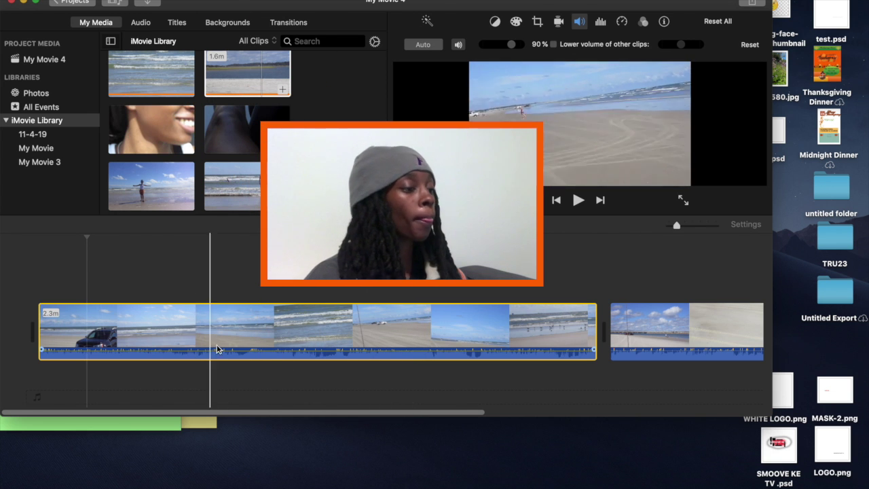
Expand the editing window to fill the whole screen
{"action": "mouse_move", "coordinate": [678, 227]}
{"action": "left_mouse_down"}
{"action": "mouse_move", "coordinate": [685, 231]}
{"action": "mouse_move", "coordinate": [676, 230]}
{"action": "left_mouse_up"}
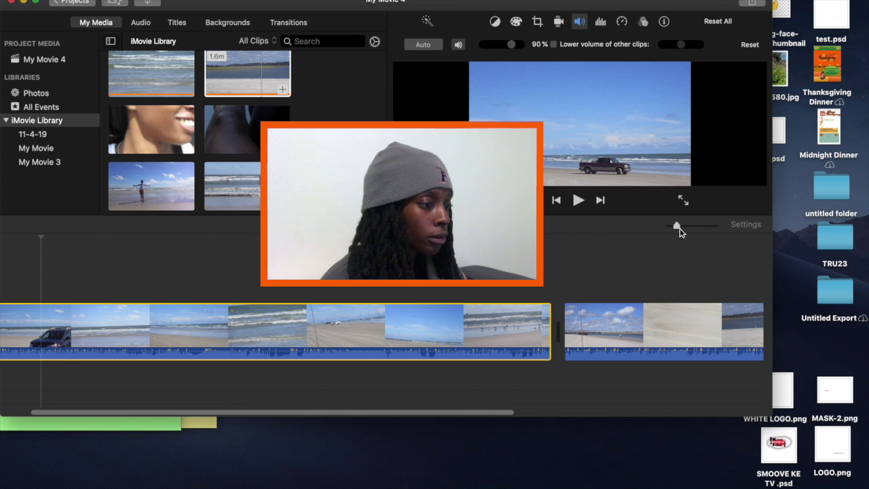
{"action": "scroll", "coordinate": [479, 333], "scroll_direction": "left", "scroll_amount": 3}
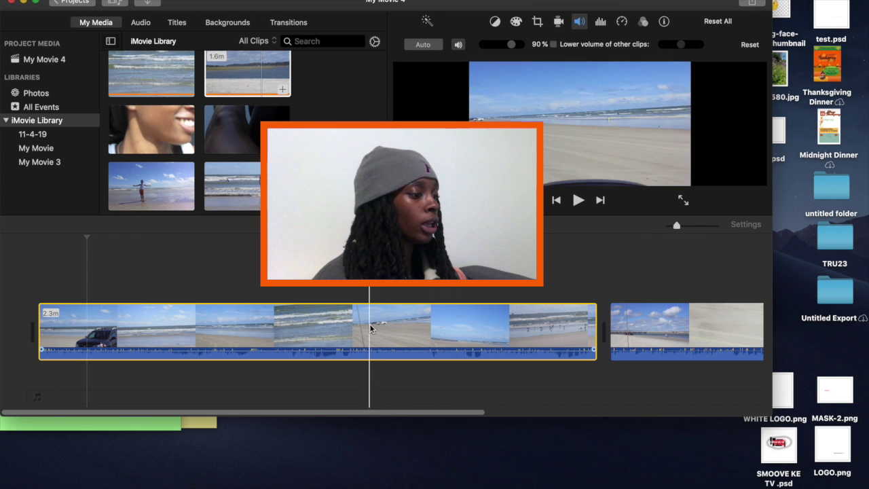
{"action": "left_click", "coordinate": [36, 3]}
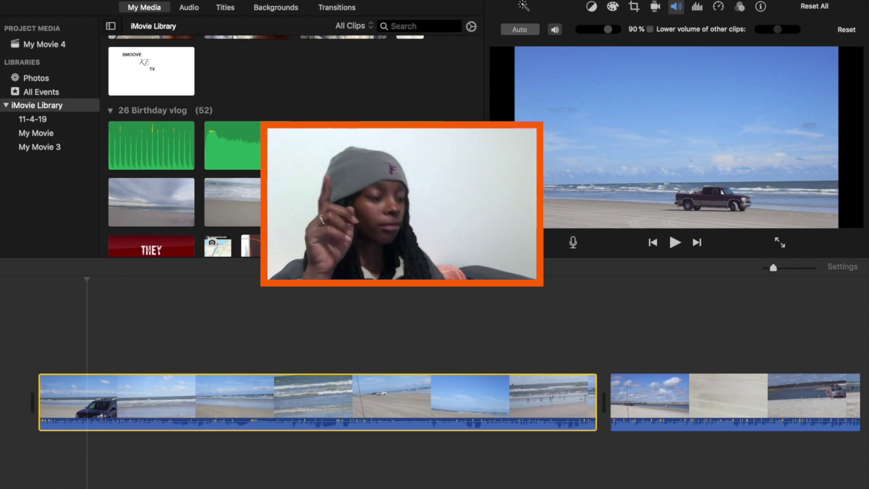
Turn on automatic audio levels for the 2.3-minute beach clip and lower its volume to 56%
{"action": "left_click", "coordinate": [335, 401]}
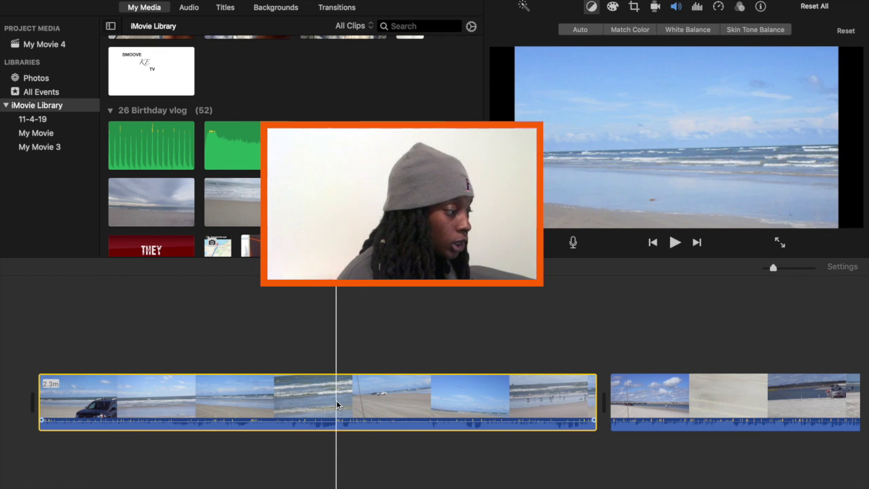
{"action": "left_click", "coordinate": [675, 8]}
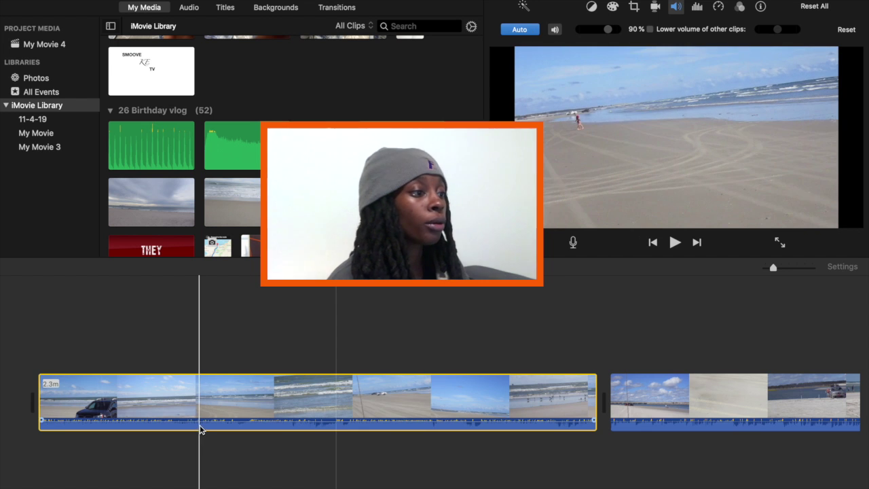
{"action": "left_click_drag", "start_coordinate": [197, 420], "coordinate": [197, 417]}
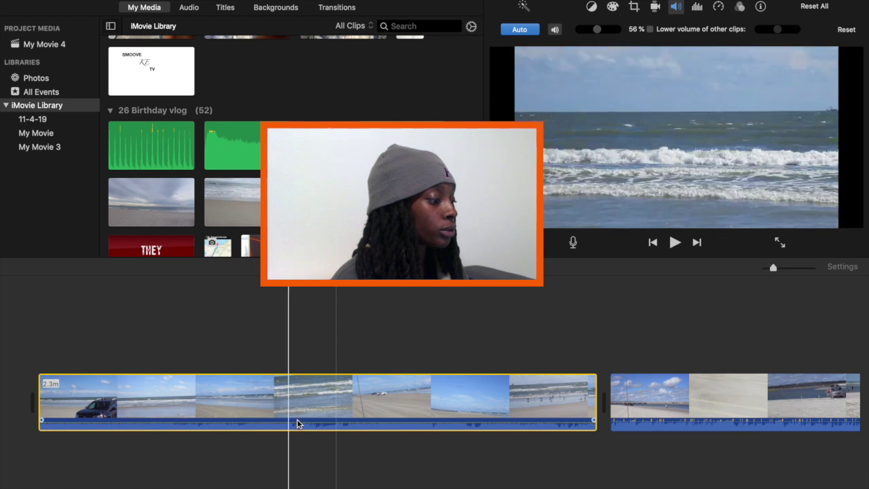
Play the movie from the start to listen to the first clip's adjusted volume, and stop playback
{"action": "left_click", "coordinate": [41, 435]}
{"action": "key", "text": "space"}
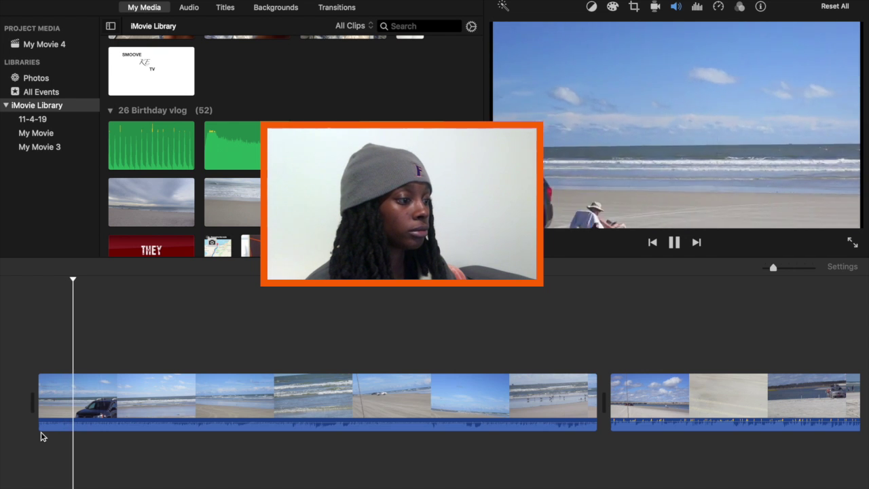
{"action": "key", "text": "space"}
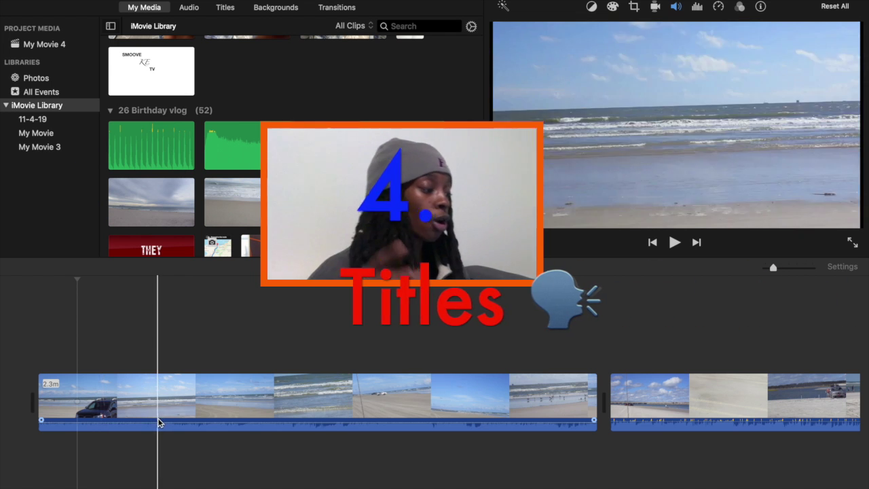
Turn on automatic audio levels for the 1.6-minute shoreline clip and lower its volume to 45%
{"action": "scroll", "coordinate": [154, 417], "scroll_direction": "right", "scroll_amount": 1}
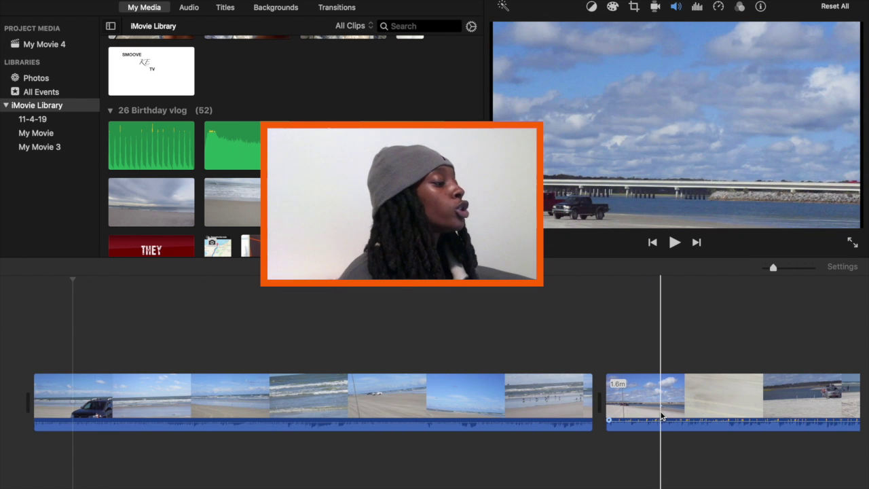
{"action": "left_click", "coordinate": [661, 414]}
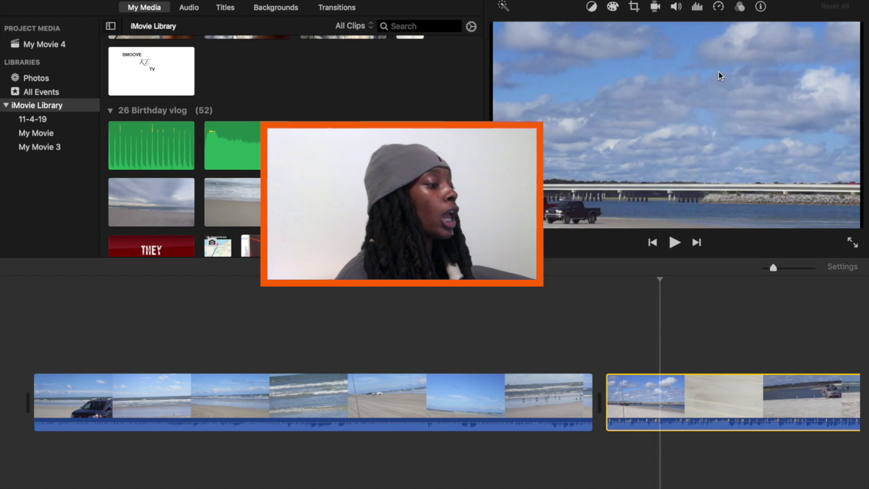
{"action": "left_click", "coordinate": [676, 8]}
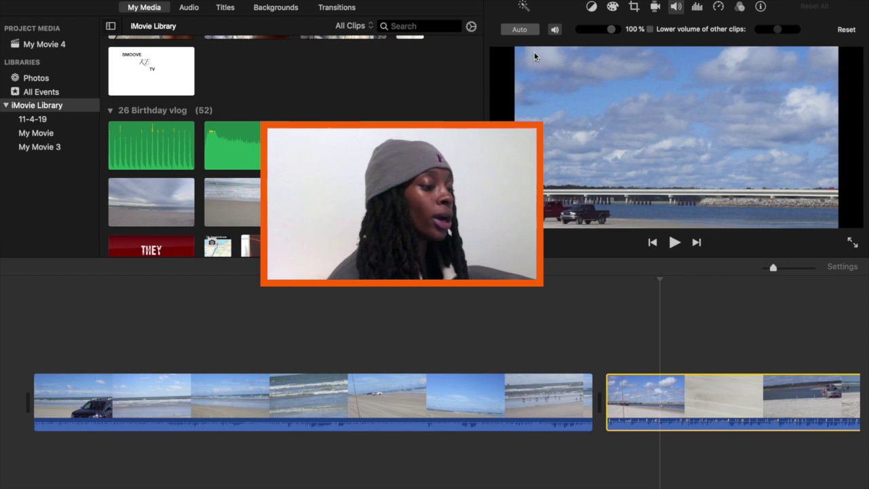
{"action": "left_click", "coordinate": [674, 424]}
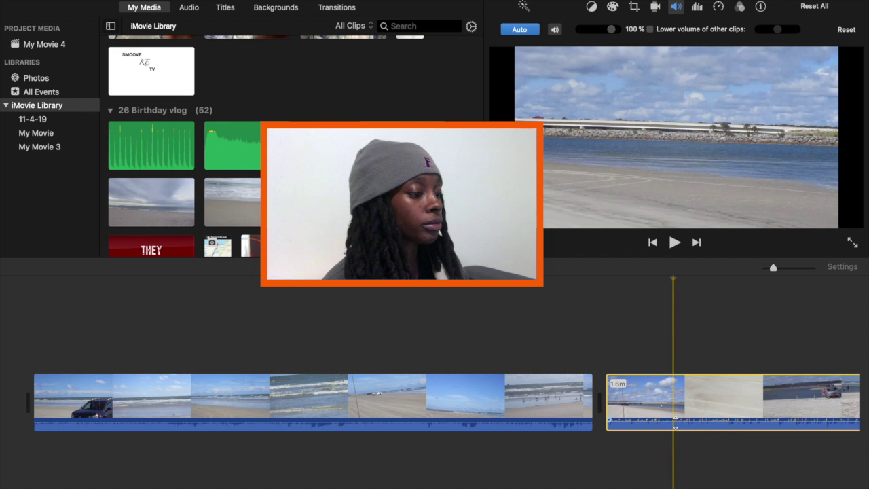
{"action": "key", "text": "space"}
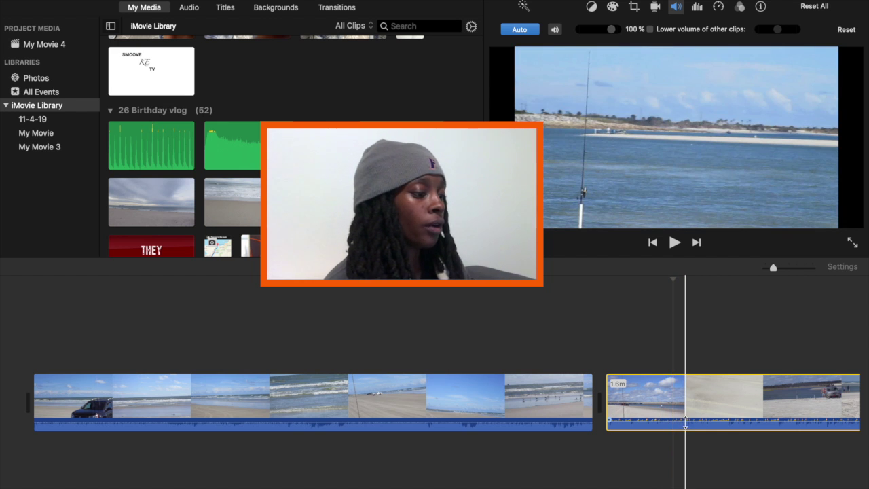
{"action": "mouse_move", "coordinate": [694, 425]}
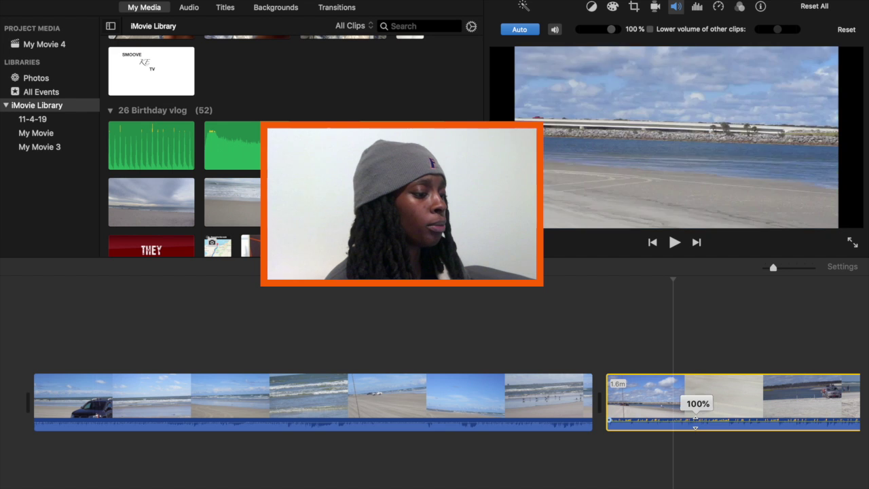
{"action": "left_click_drag", "start_coordinate": [694, 421], "coordinate": [696, 425]}
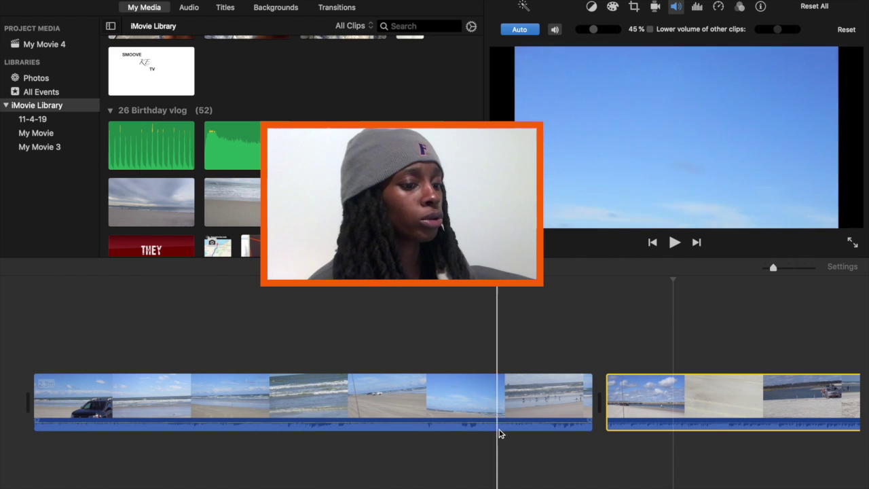
Add the Expand title above the very beginning of the first beach clip
{"action": "scroll", "coordinate": [572, 441], "scroll_direction": "right", "scroll_amount": 2}
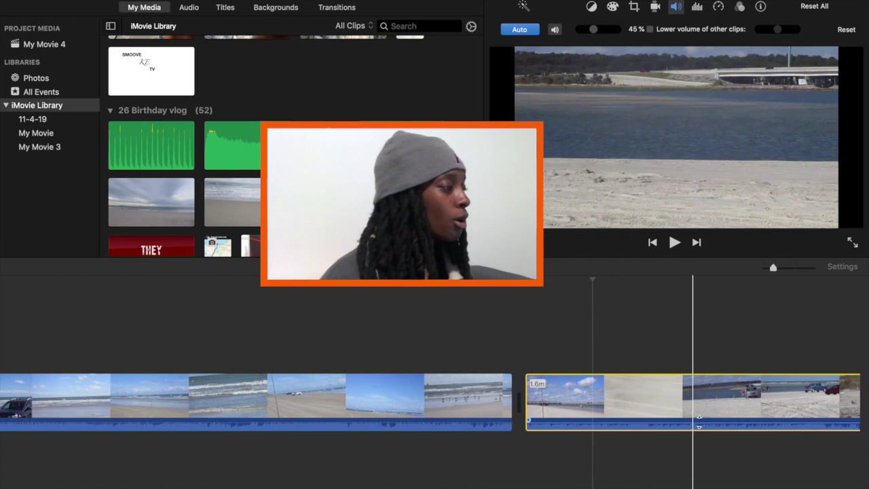
{"action": "scroll", "coordinate": [543, 420], "scroll_direction": "left", "scroll_amount": 2}
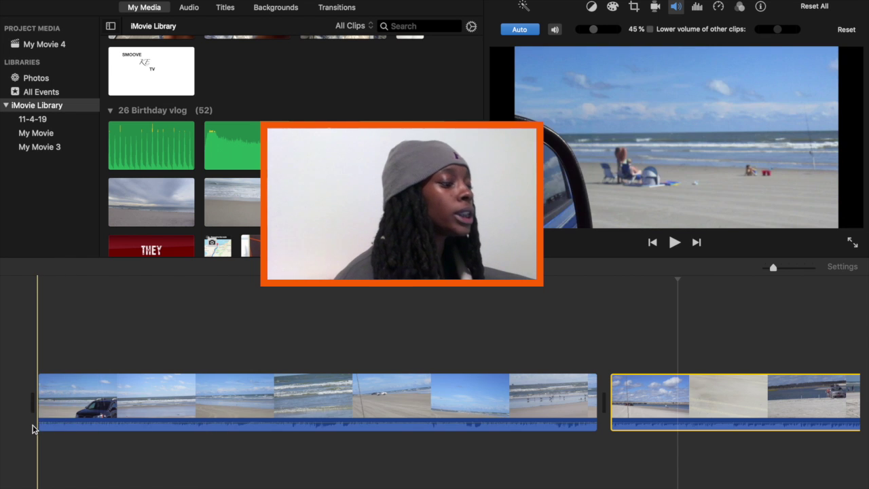
{"action": "left_click", "coordinate": [225, 9]}
{"action": "left_click_drag", "start_coordinate": [190, 96], "coordinate": [42, 320]}
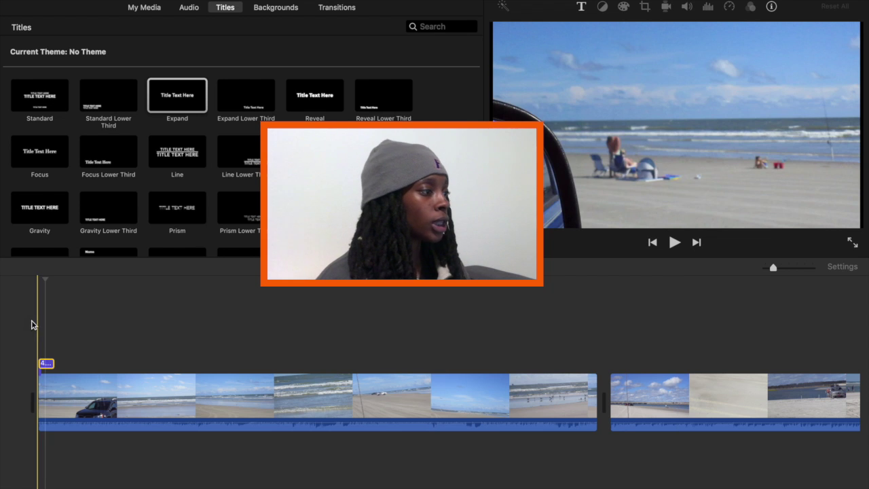
{"action": "double_click", "coordinate": [49, 367]}
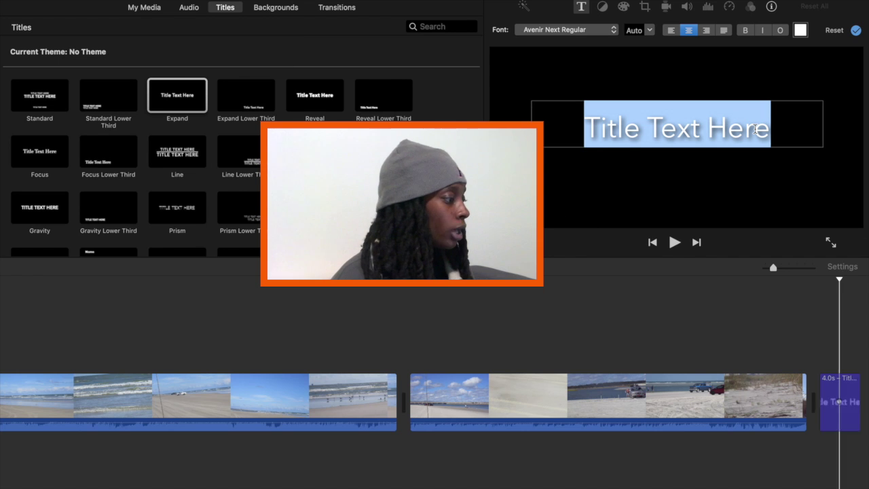
Delete the extra standalone title clip that follows the last beach clip in the timeline
{"action": "left_click", "coordinate": [849, 384]}
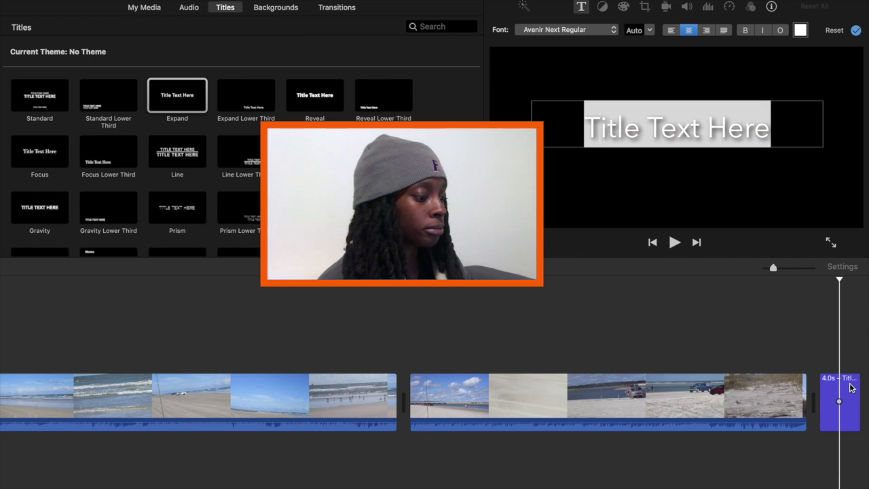
{"action": "double_click", "coordinate": [838, 407]}
{"action": "key", "text": "BackSpace"}
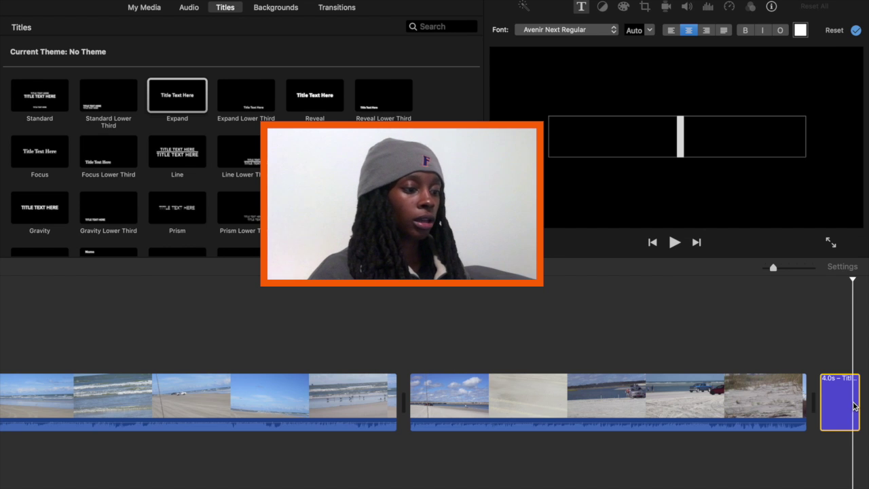
{"action": "key", "text": "BackSpace"}
Replace the placeholder text of the Expand title at the start of the first beach clip with "Beach Day"
{"action": "scroll", "coordinate": [378, 368], "scroll_direction": "left", "scroll_amount": 5}
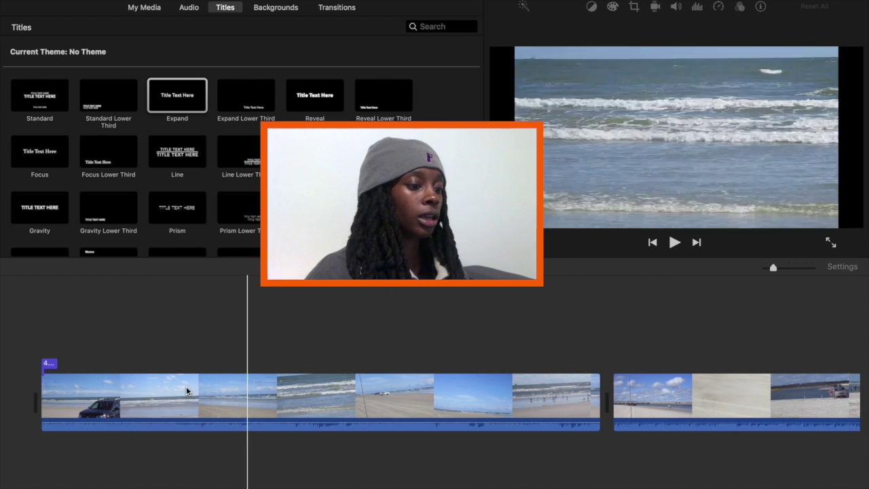
{"action": "left_click", "coordinate": [40, 367]}
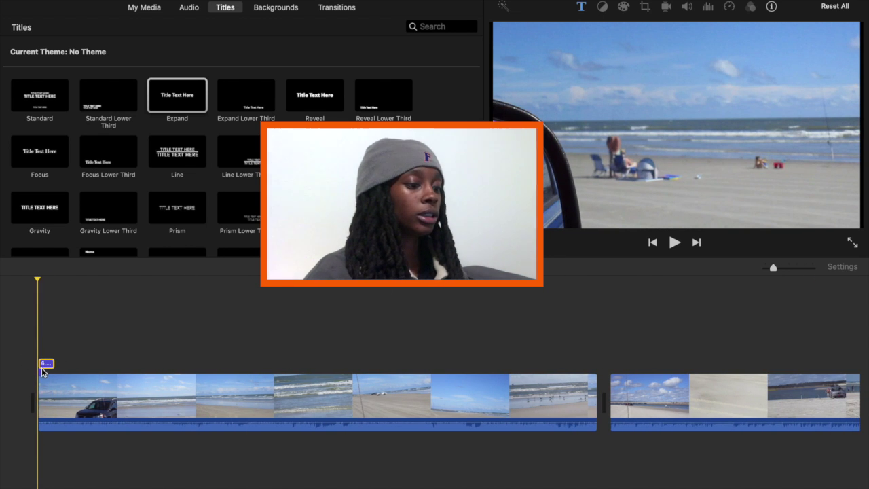
{"action": "left_click", "coordinate": [44, 366]}
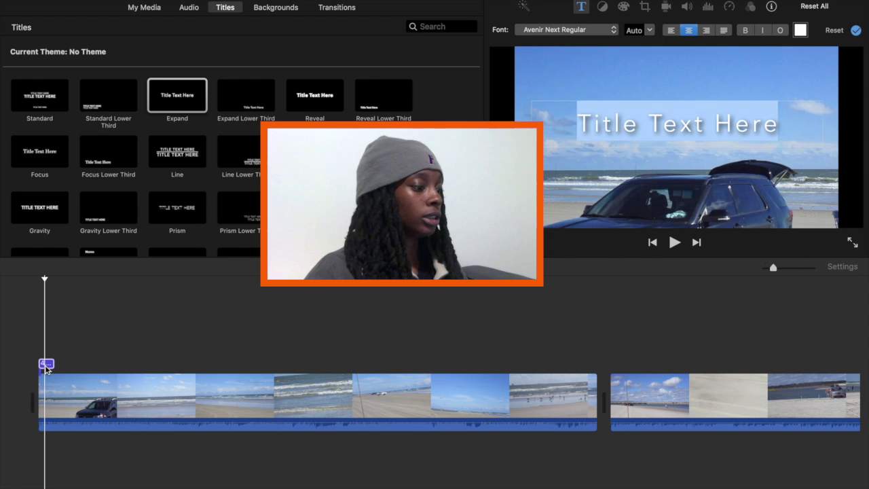
{"action": "double_click", "coordinate": [678, 117]}
{"action": "triple_click", "coordinate": [679, 117]}
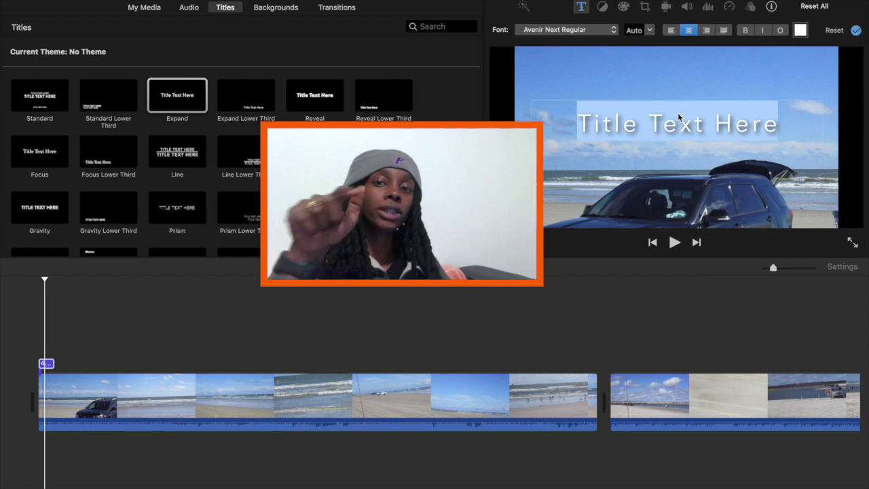
{"action": "type", "text": "b"}
{"action": "key", "text": "BackSpace"}
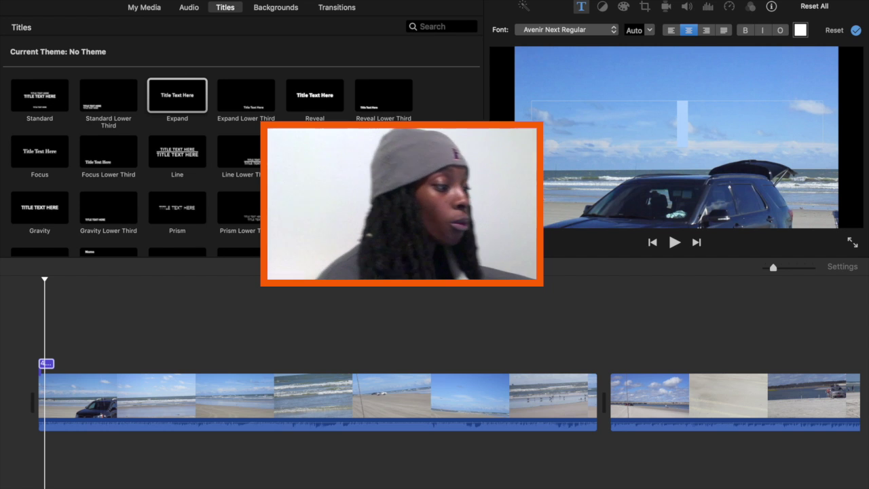
{"action": "type", "text": "Beach da"}
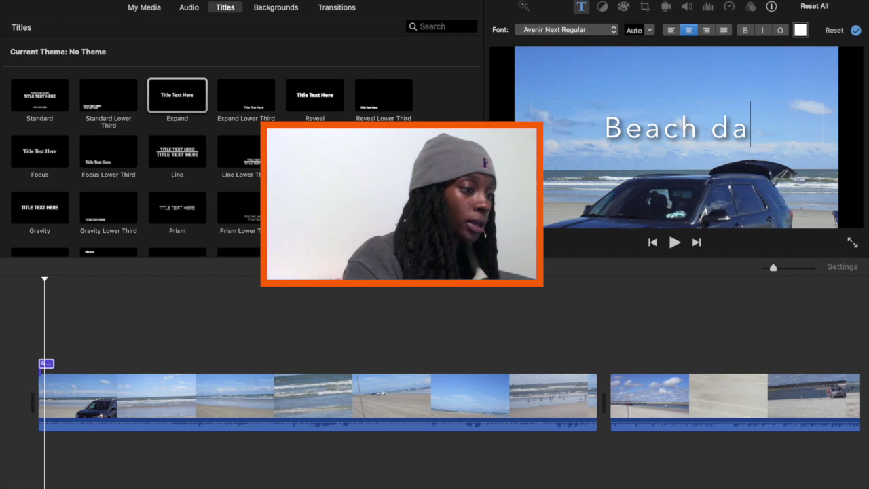
{"action": "type", "text": "y"}
{"action": "key", "text": "BackSpace"}
{"action": "key", "text": "BackSpace"}
{"action": "key", "text": "BackSpace"}
{"action": "type", "text": "DAY"}
{"action": "key", "text": "BackSpace"}
{"action": "key", "text": "BackSpace"}
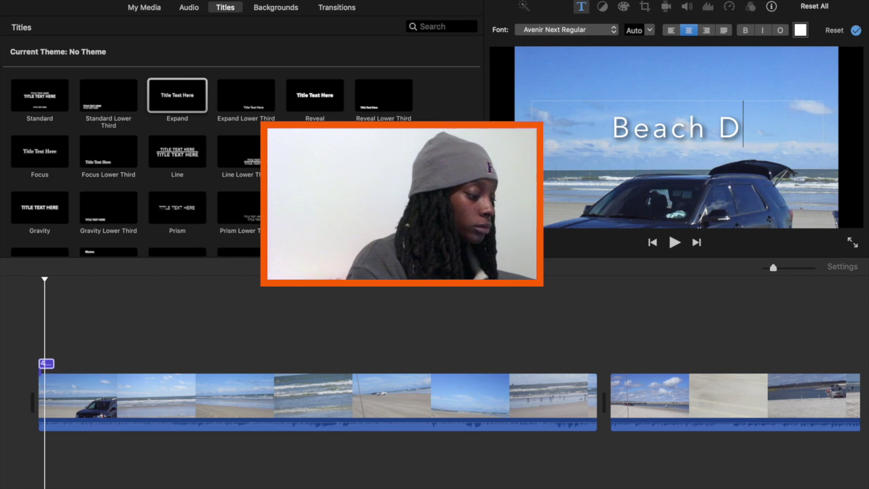
{"action": "type", "text": "ay"}
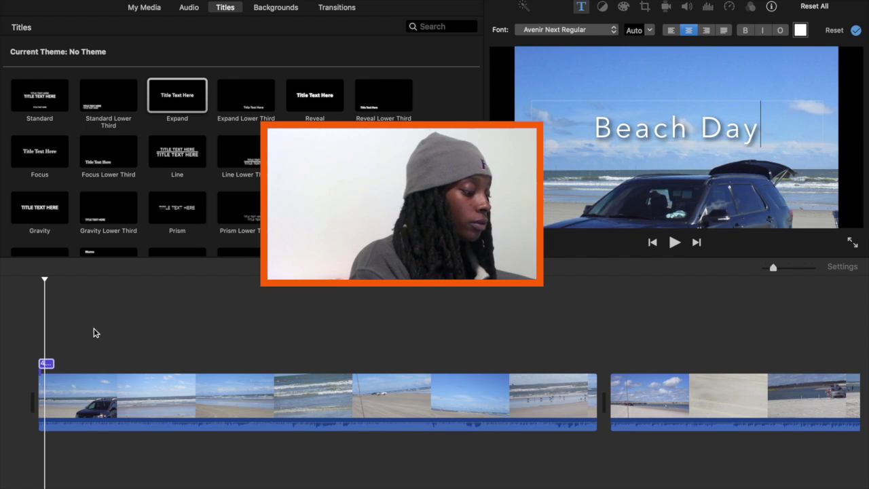
Extend the Beach Day title to 9.3 s, starting slightly after the first clip begins, and preview it full screen
{"action": "left_click", "coordinate": [35, 360]}
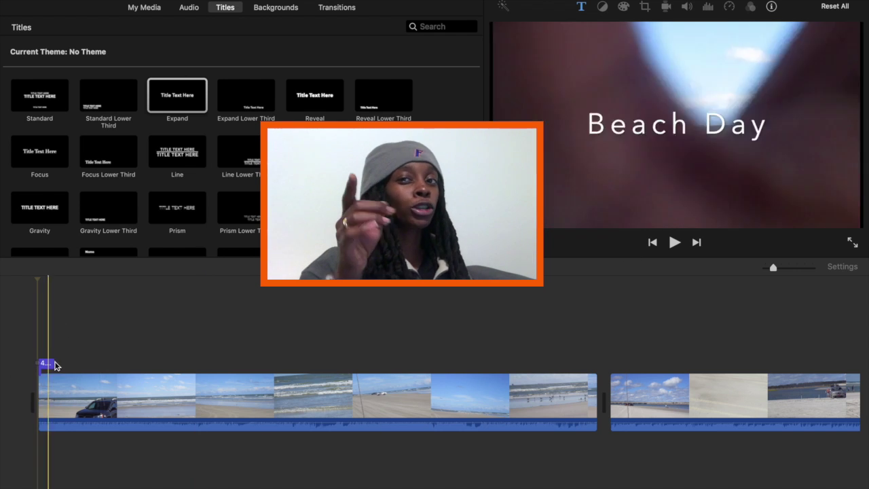
{"action": "left_click_drag", "start_coordinate": [54, 365], "coordinate": [76, 364]}
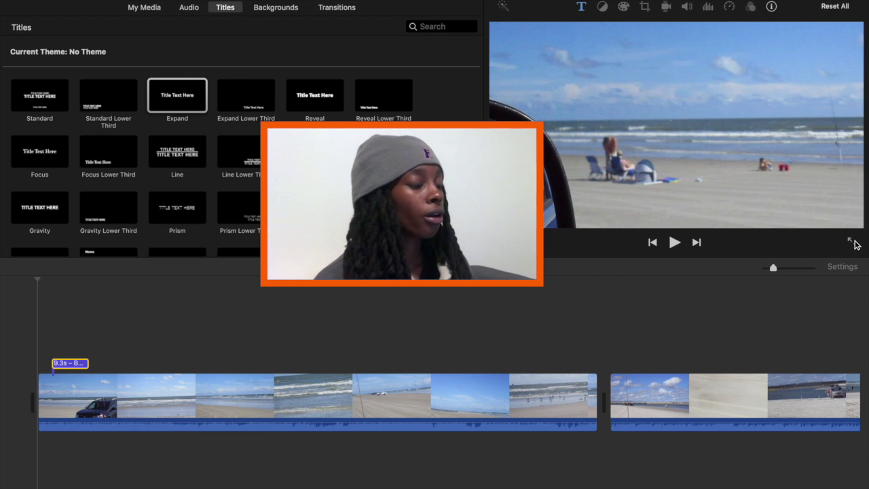
{"action": "left_click", "coordinate": [850, 242]}
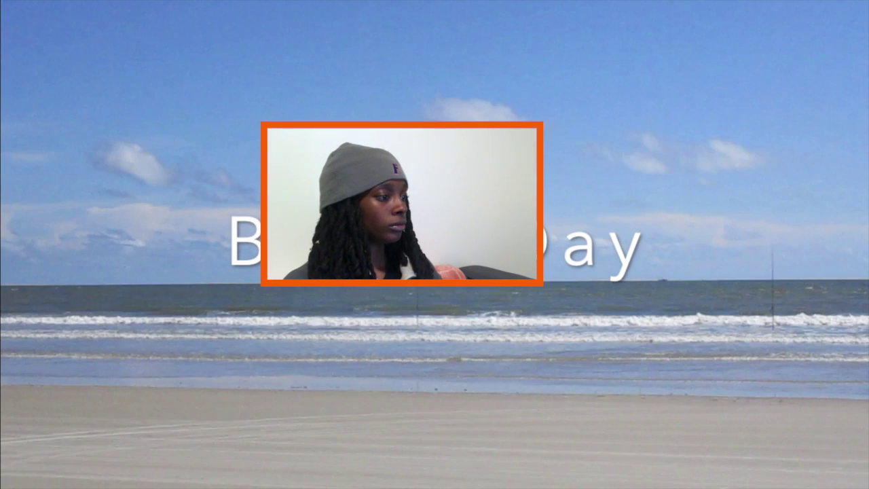
{"action": "mouse_move", "coordinate": [832, 241]}
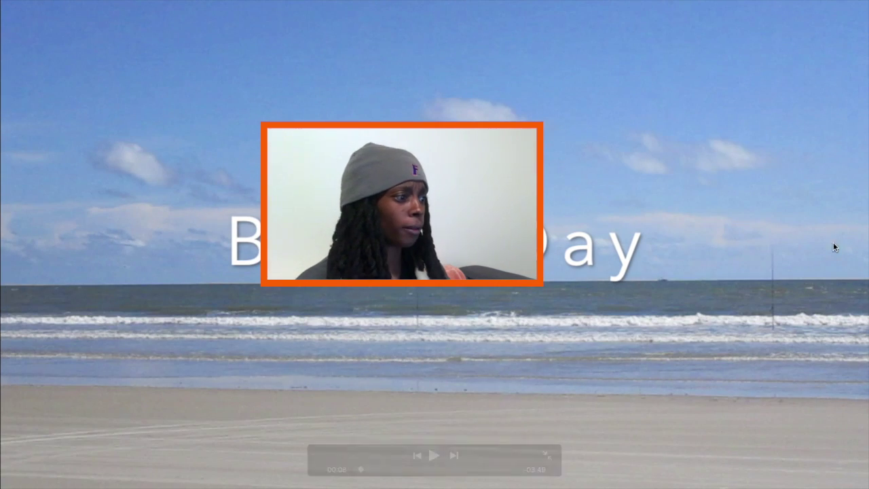
{"action": "left_click", "coordinate": [547, 454]}
{"action": "left_click", "coordinate": [479, 349]}
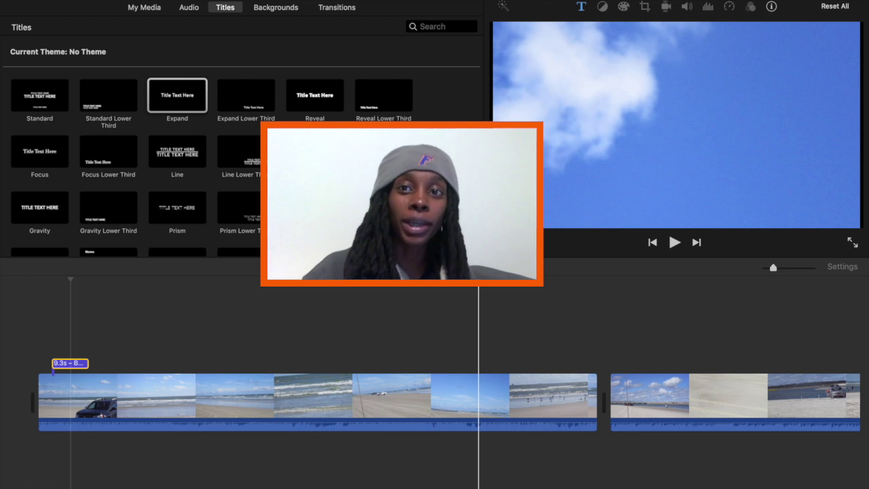
{"action": "left_click", "coordinate": [296, 367]}
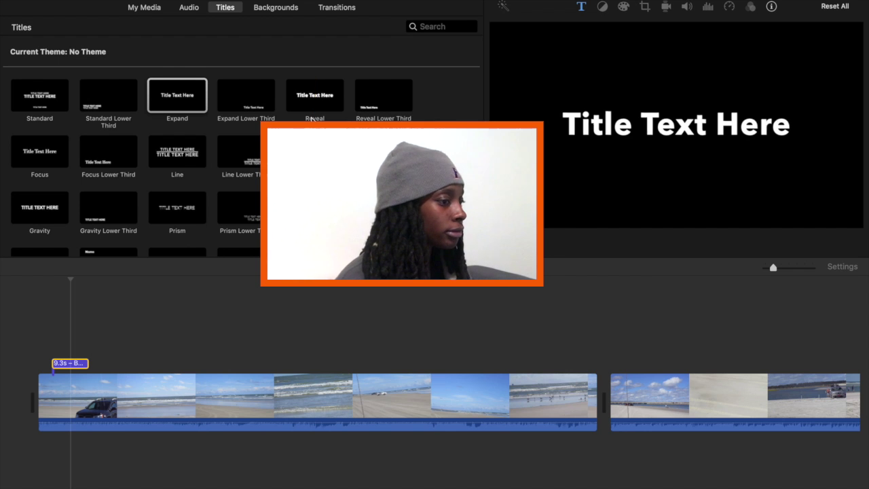
Add the Clouds title above the first beach clip, a little over a quarter of the way through it
{"action": "scroll", "coordinate": [170, 150], "scroll_direction": "down", "scroll_amount": 3}
{"action": "scroll", "coordinate": [176, 149], "scroll_direction": "down", "scroll_amount": 10}
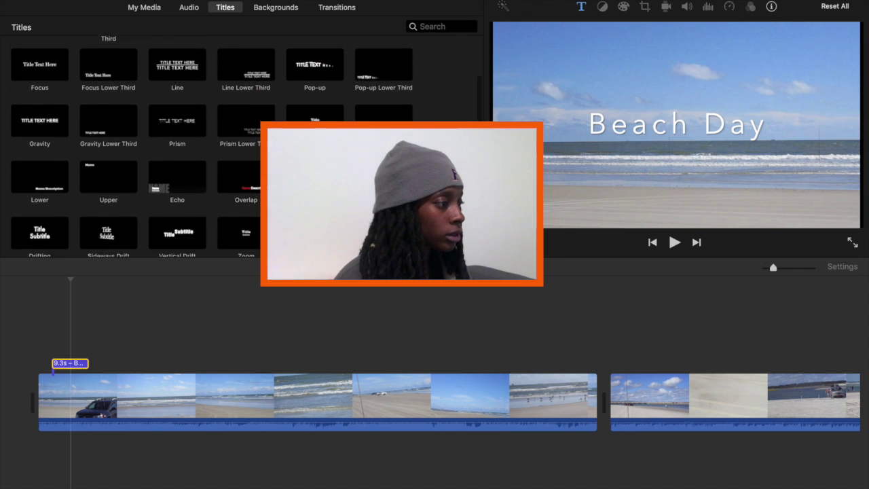
{"action": "scroll", "coordinate": [176, 149], "scroll_direction": "down", "scroll_amount": 4}
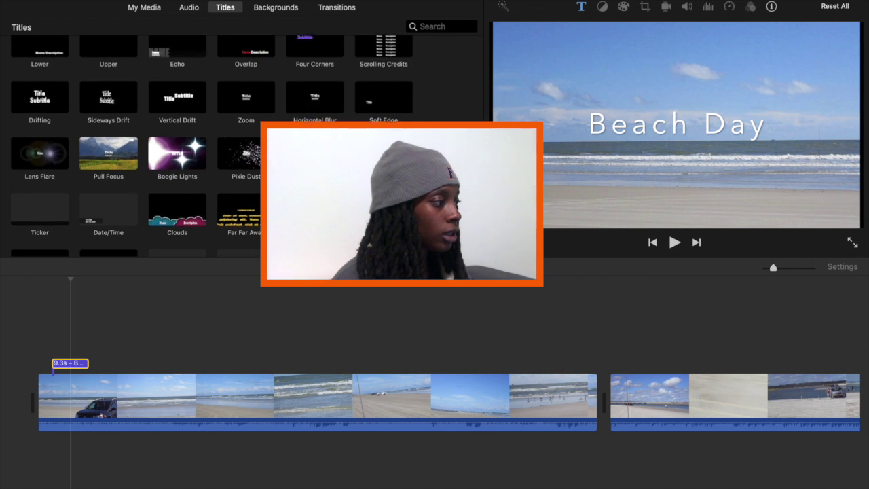
{"action": "scroll", "coordinate": [256, 155], "scroll_direction": "down", "scroll_amount": 2}
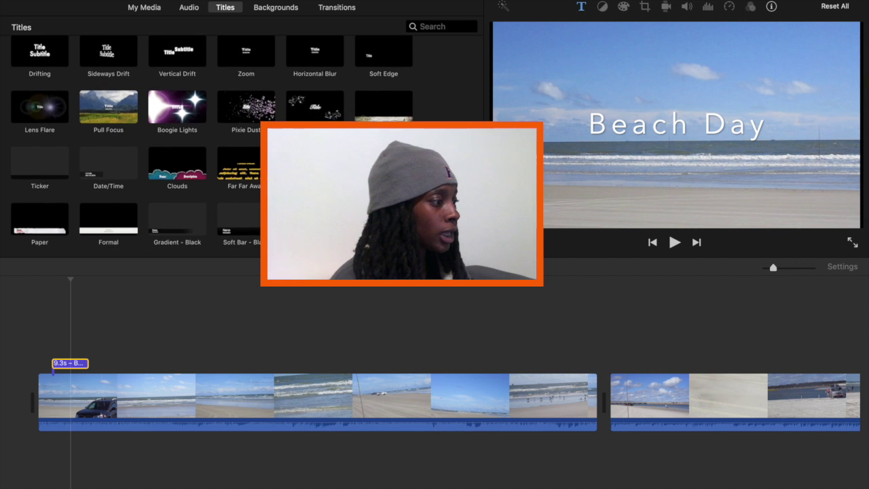
{"action": "left_click", "coordinate": [196, 172]}
{"action": "left_click_drag", "start_coordinate": [196, 173], "coordinate": [198, 323]}
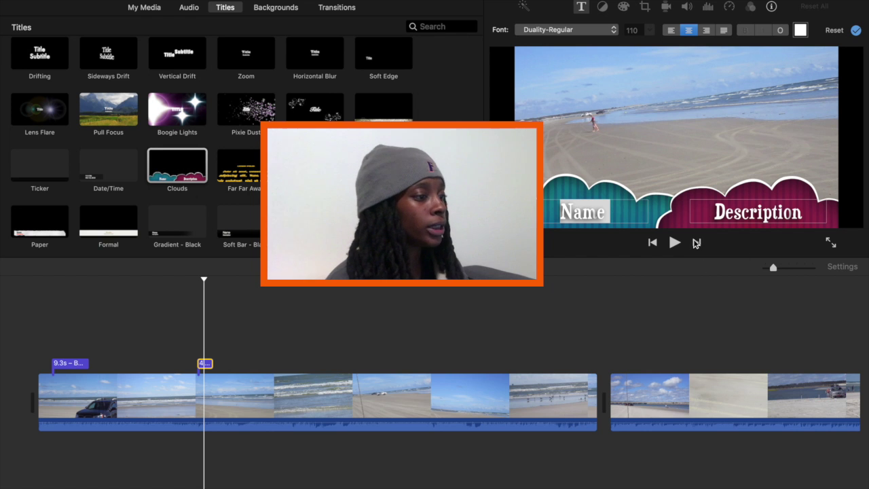
Replace the Name text of the Clouds title with "SUBSCRIBE"
{"action": "double_click", "coordinate": [608, 215]}
{"action": "type", "text": "s"}
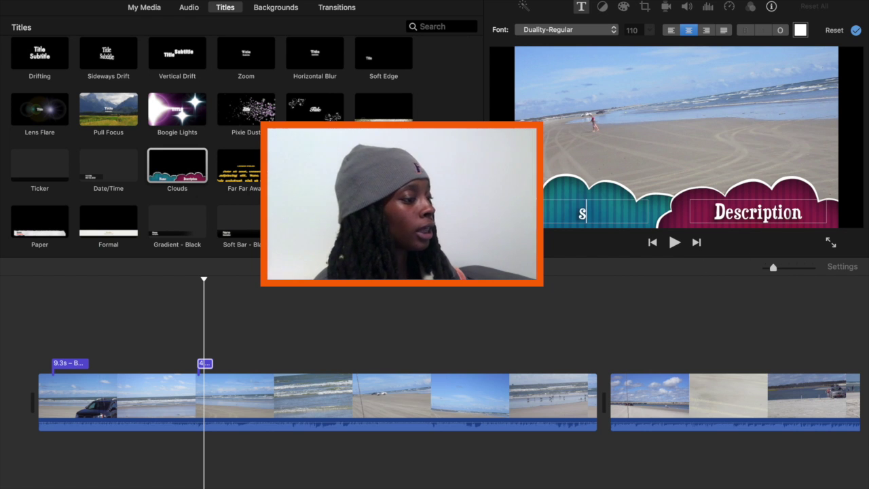
{"action": "key", "text": "BackSpace"}
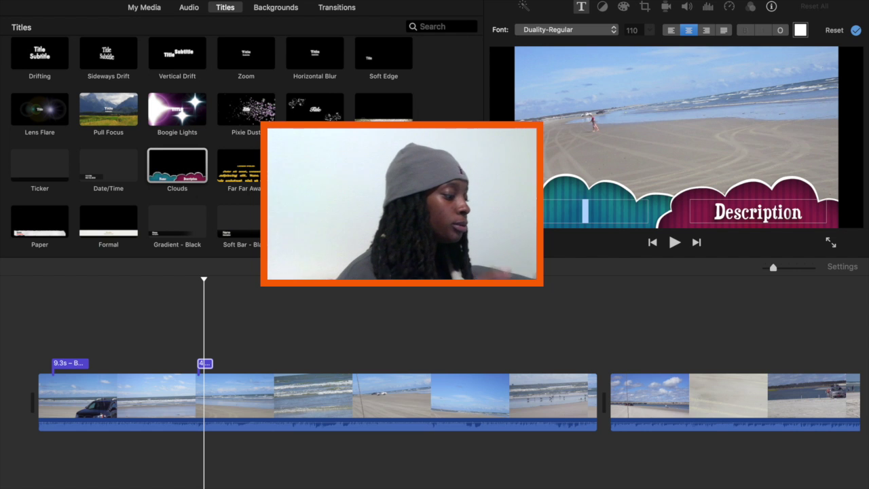
{"action": "type", "text": "SUB"}
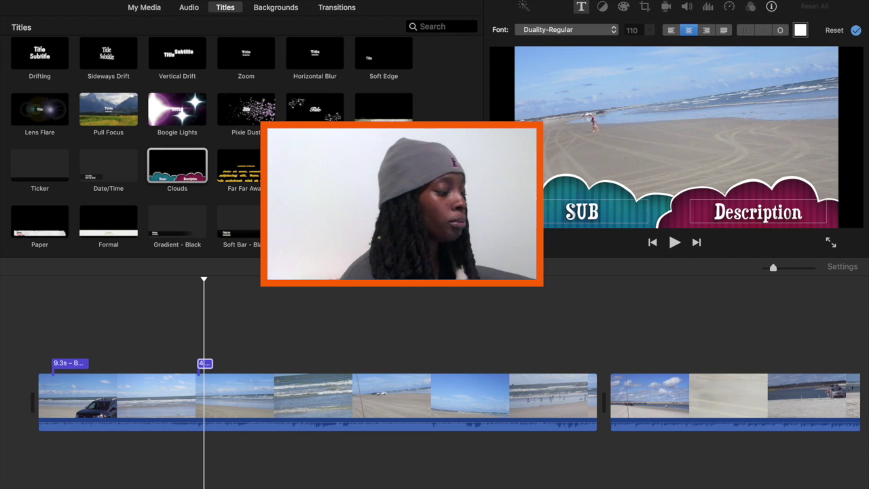
{"action": "type", "text": "SCRI"}
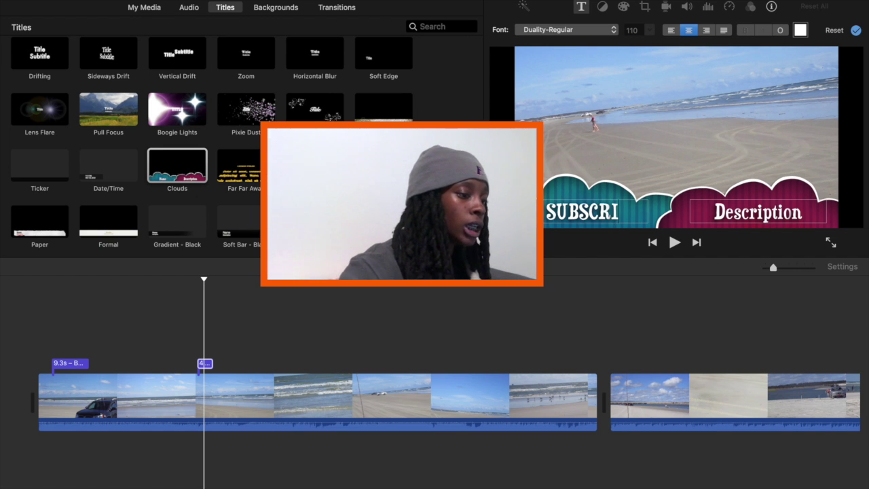
{"action": "type", "text": "BE"}
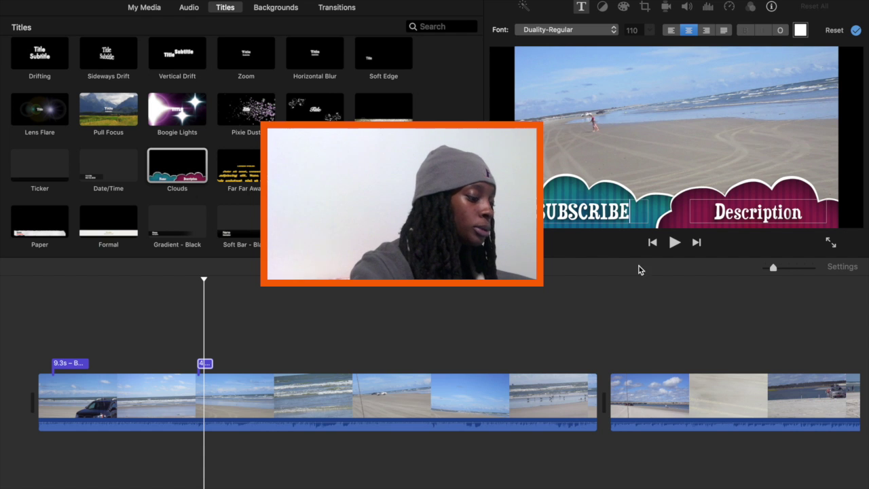
Replace the Description text of the Clouds title with "SMOOVE KE TV"
{"action": "double_click", "coordinate": [739, 216]}
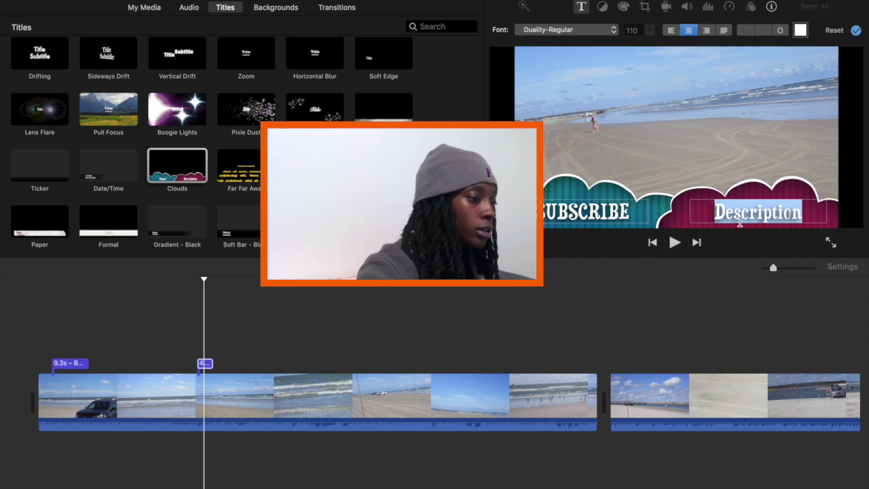
{"action": "type", "text": "SM"}
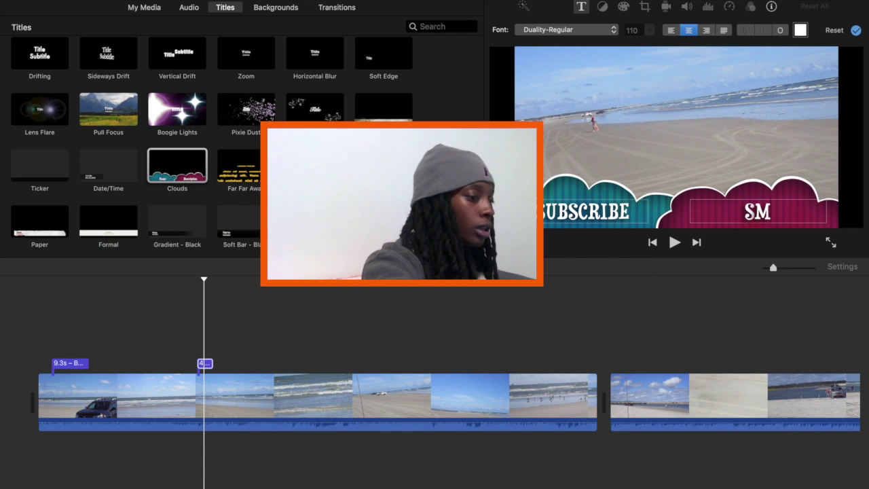
{"action": "type", "text": "OOV"}
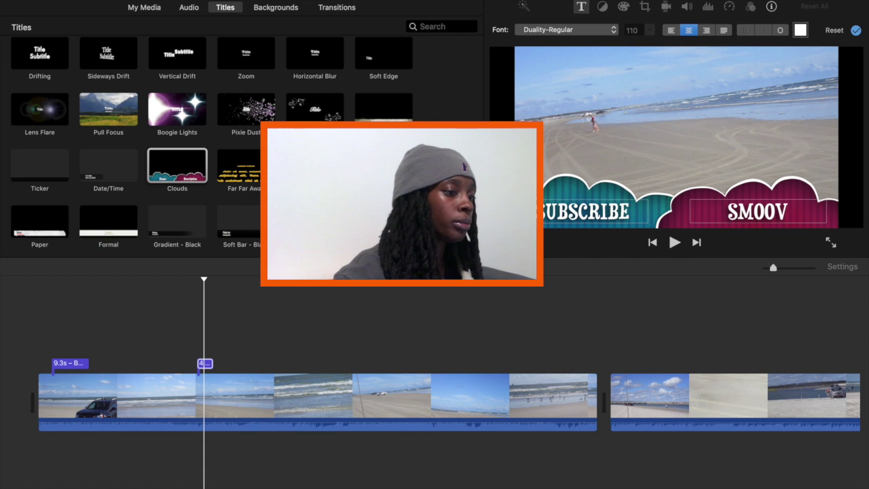
{"action": "type", "text": "E KE TV"}
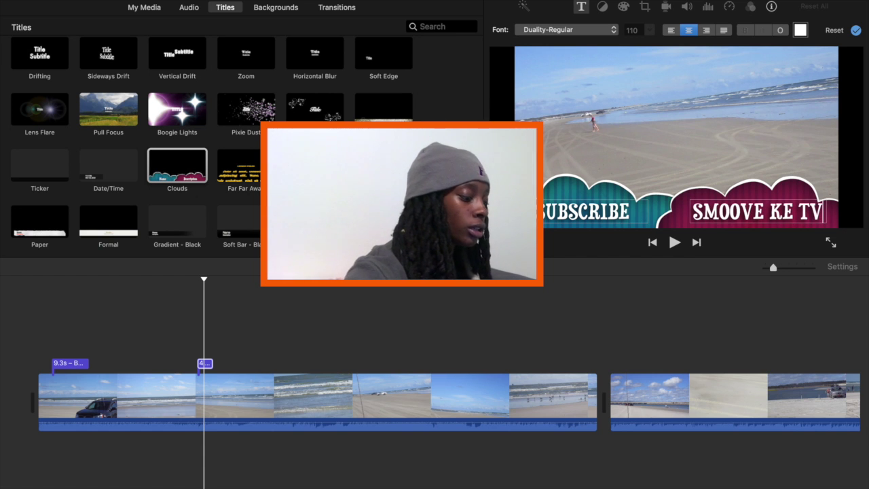
Extend the SUBSCRIBE title to 12.6 s and play the movie from just before it to check the title
{"action": "left_click", "coordinate": [172, 353]}
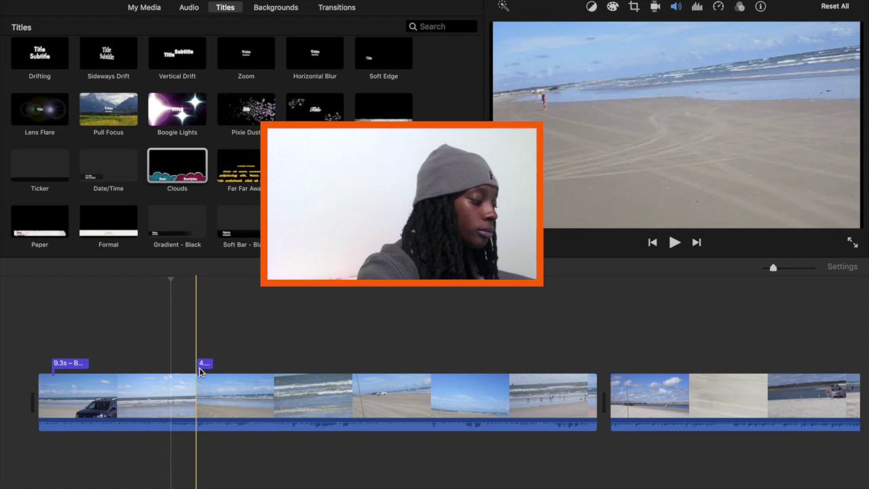
{"action": "left_click_drag", "start_coordinate": [213, 367], "coordinate": [248, 367]}
{"action": "left_click", "coordinate": [176, 357]}
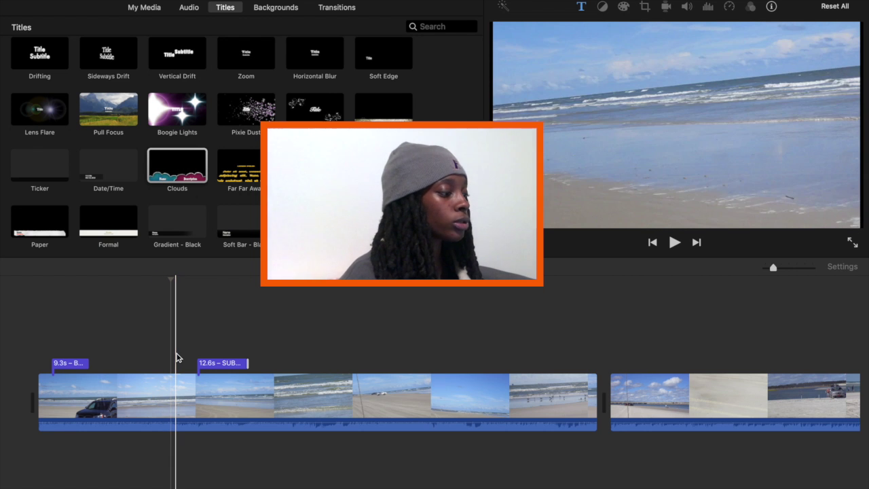
{"action": "key", "text": "space"}
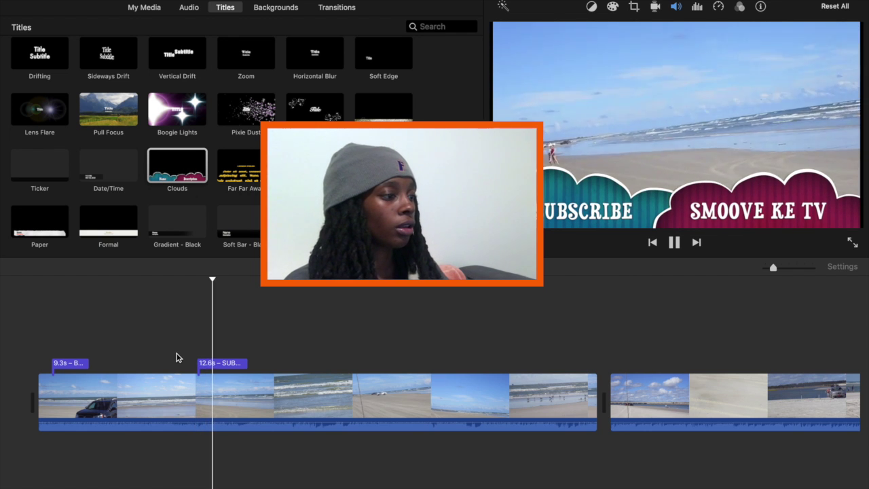
{"action": "key", "text": "space"}
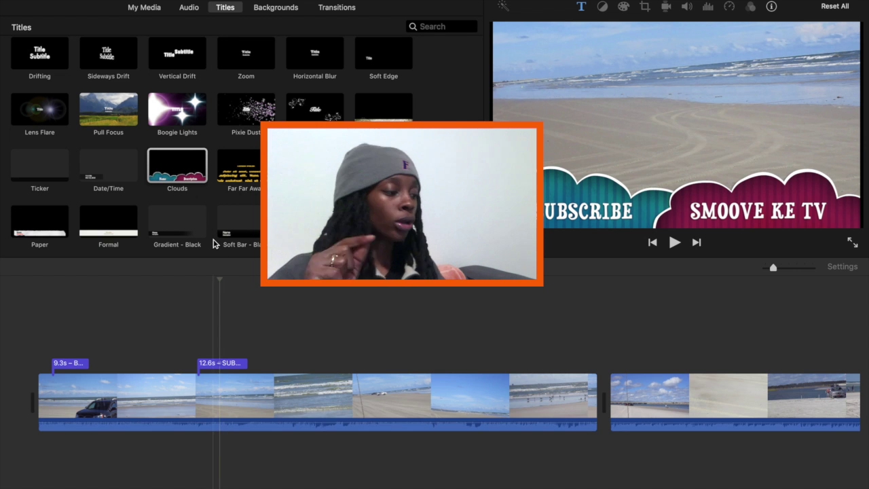
Add the Spin In transition between the first and second beach clips and play the movie across it
{"action": "left_click", "coordinate": [330, 10]}
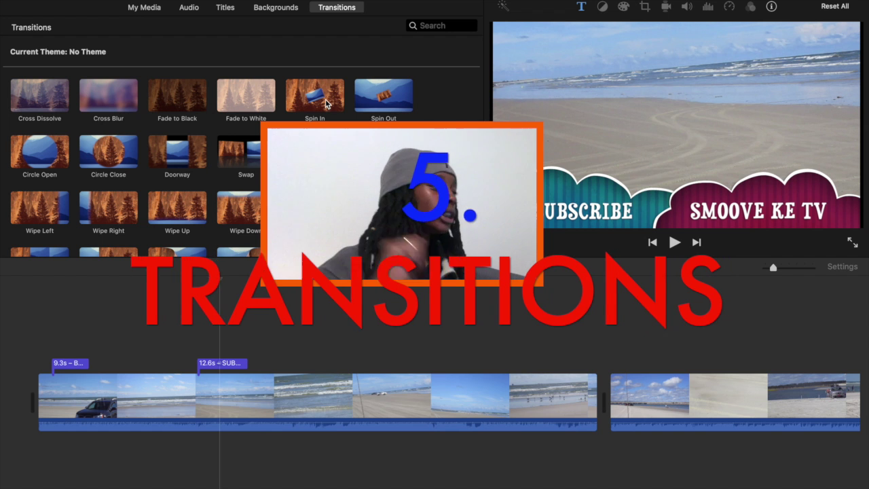
{"action": "mouse_move", "coordinate": [326, 102]}
{"action": "left_mouse_down"}
{"action": "mouse_move", "coordinate": [523, 374]}
{"action": "mouse_move", "coordinate": [573, 406]}
{"action": "left_mouse_up"}
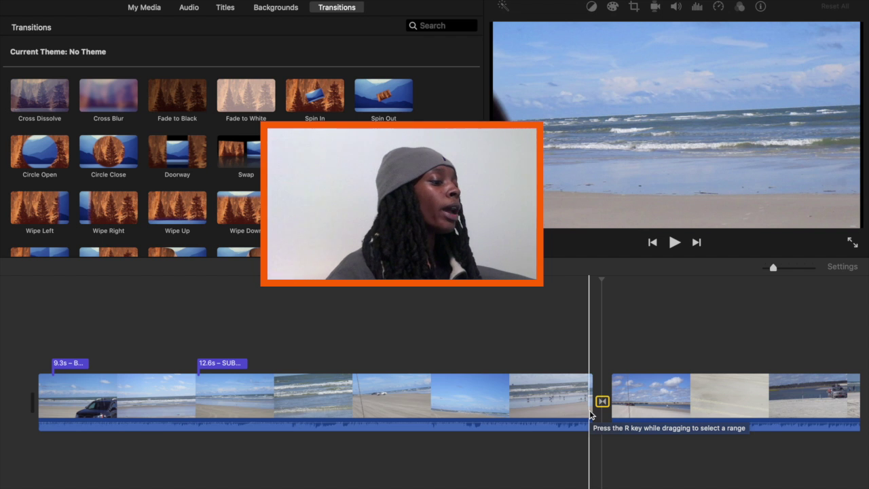
{"action": "left_click", "coordinate": [576, 397]}
{"action": "key", "text": "space"}
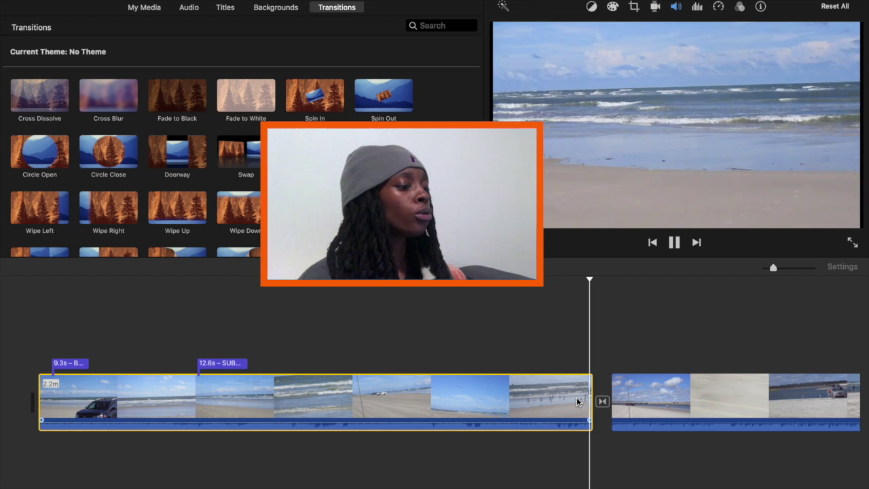
{"action": "key", "text": "space"}
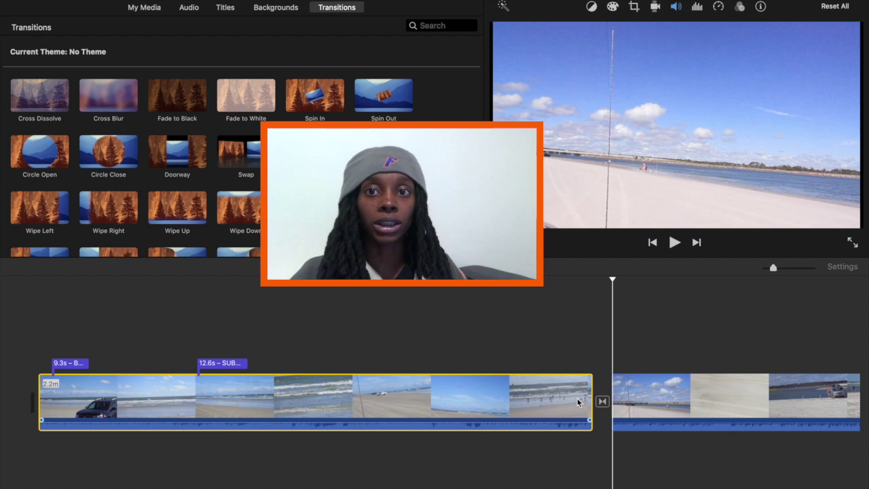
Replay the transition from the end of the first beach clip into the second clip, and stop playback
{"action": "left_click", "coordinate": [585, 388]}
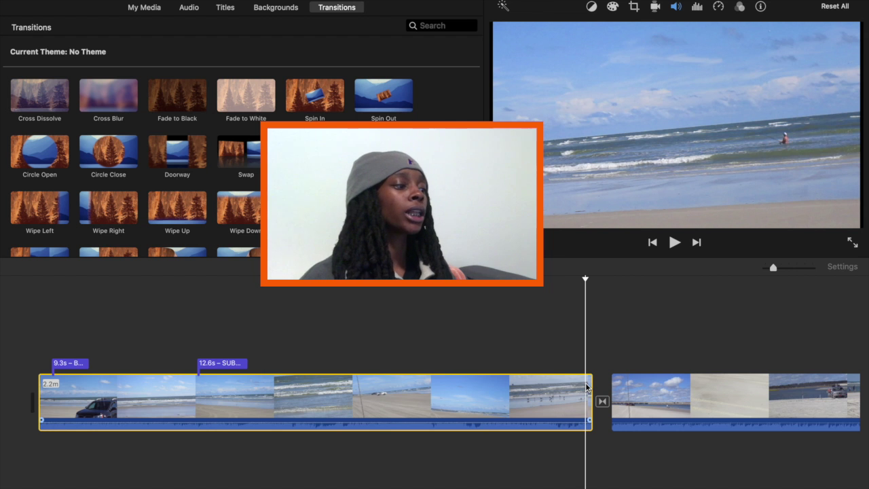
{"action": "left_click", "coordinate": [594, 389]}
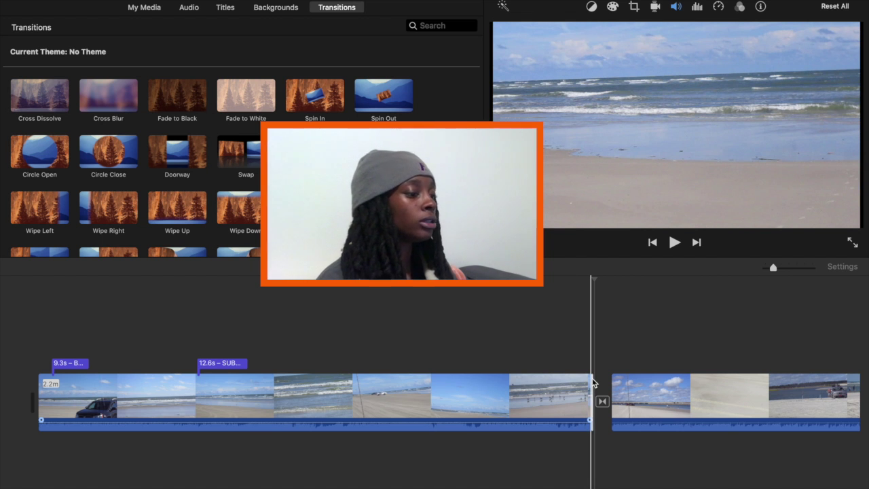
{"action": "key", "text": "space"}
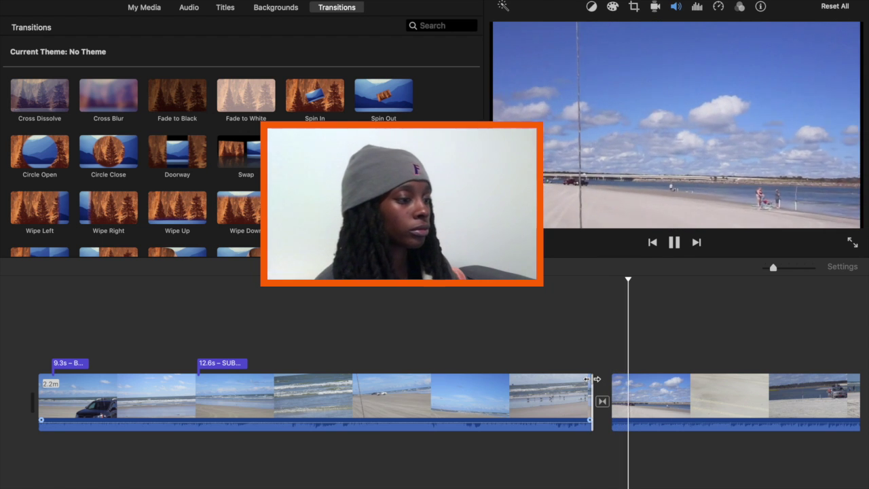
{"action": "key", "text": "space"}
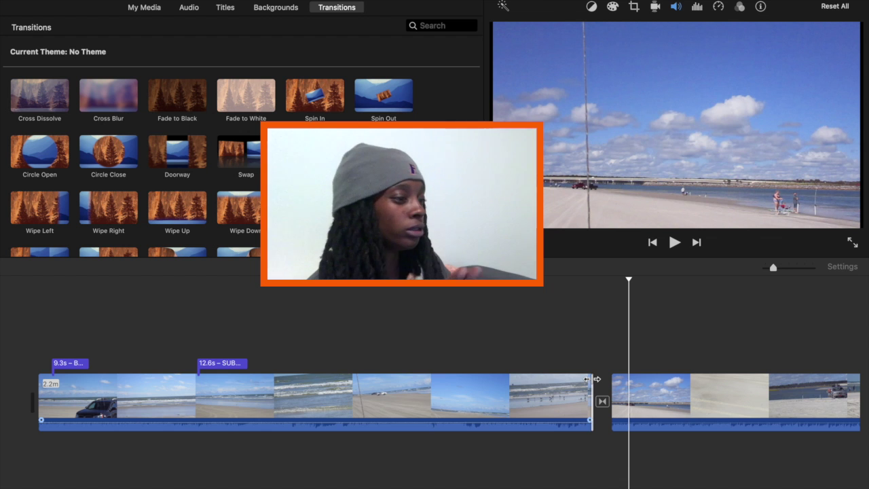